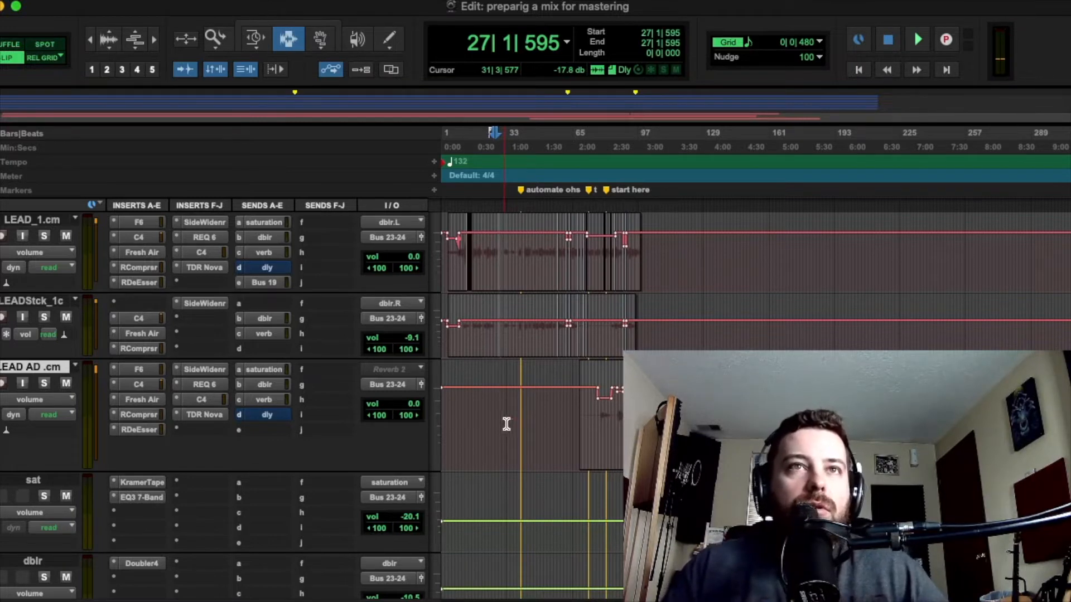
Step: Show the lead vocal tracks as waveforms and select the LEAD_1.cm phrase from about bar 16 to bar 21
{"action": "left_click", "coordinate": [38, 249]}
{"action": "left_click", "coordinate": [45, 241]}
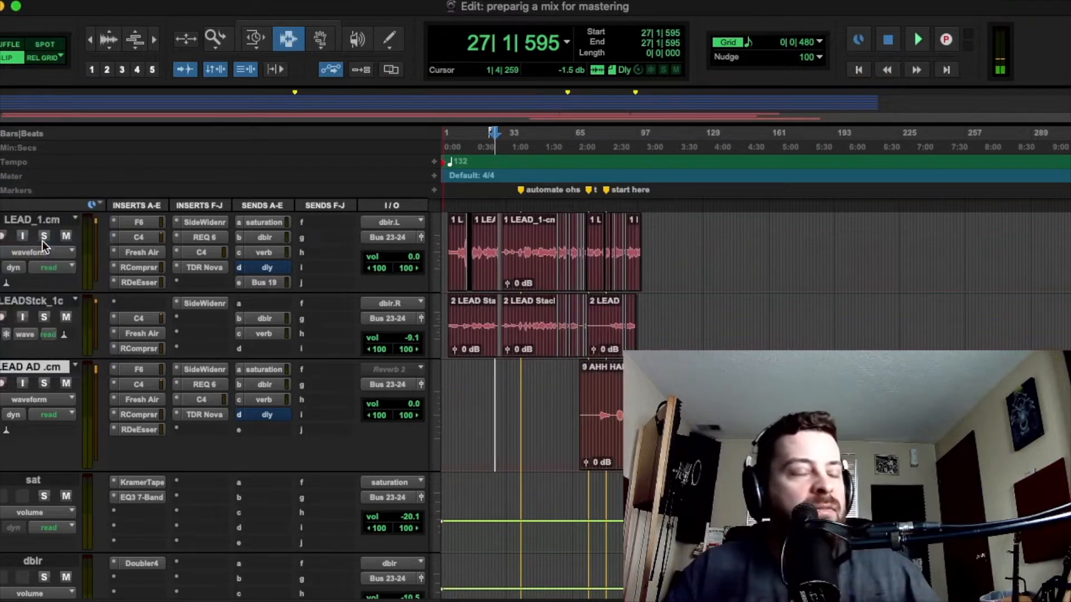
{"action": "left_click", "coordinate": [487, 240]}
{"action": "key", "text": "t"}
{"action": "key", "text": "t"}
{"action": "key", "text": "t"}
{"action": "key", "text": "t"}
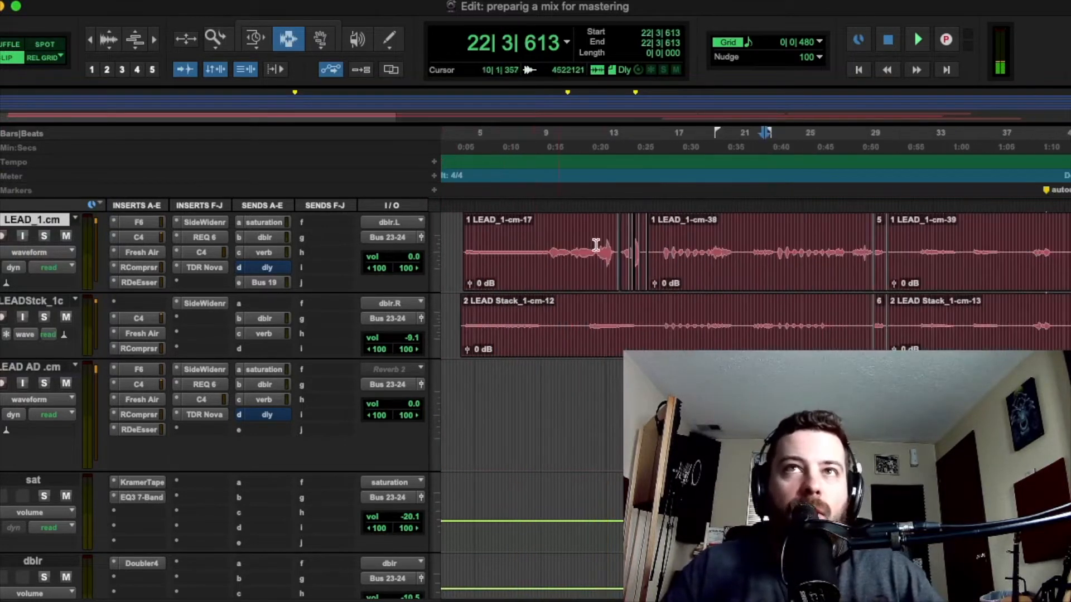
{"action": "left_click", "coordinate": [716, 258]}
{"action": "key", "text": "t"}
{"action": "key", "text": "t"}
{"action": "key", "text": "r"}
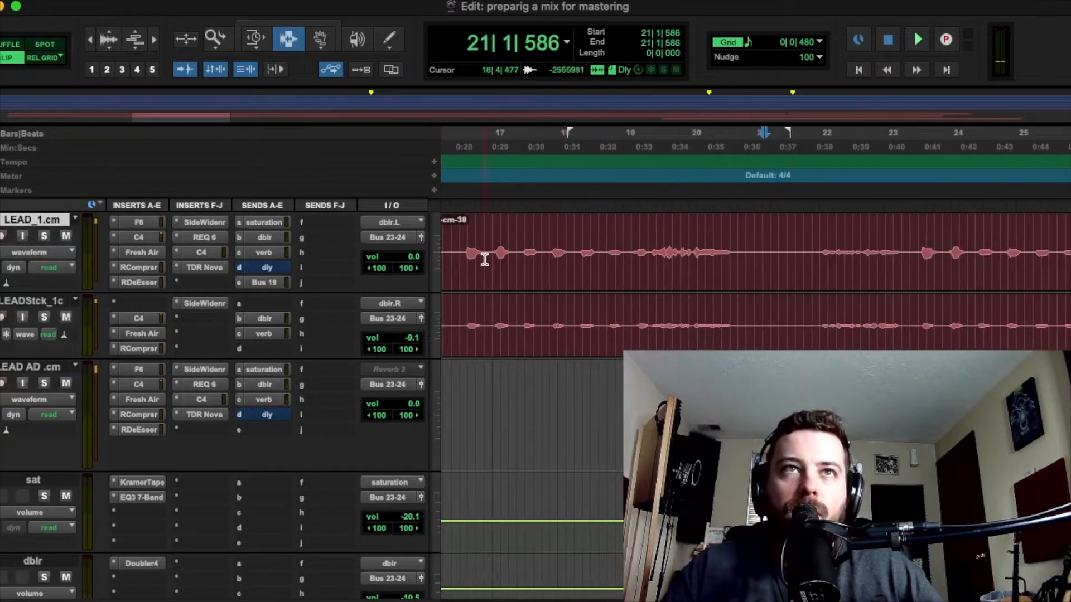
{"action": "key", "text": "r"}
{"action": "left_click_drag", "start_coordinate": [600, 254], "coordinate": [771, 254]}
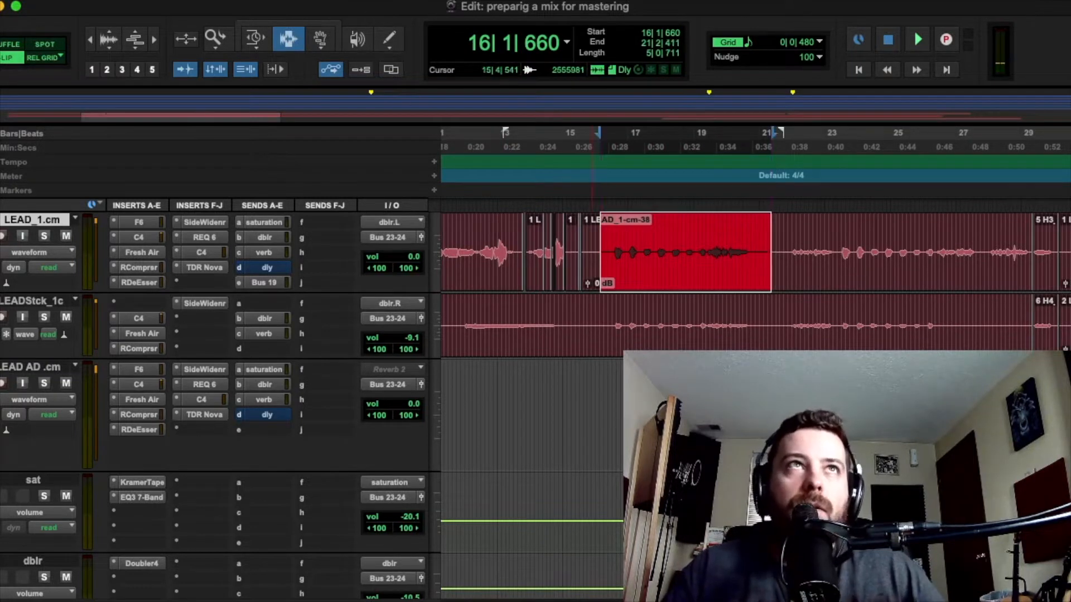
Step: Try DeBreath Mono from AudioSuite on the selected phrase with reduction at about -6.1 and -79.3, closing it without rendering
{"action": "left_click", "coordinate": [357, 1]}
{"action": "mouse_move", "coordinate": [399, 26]}
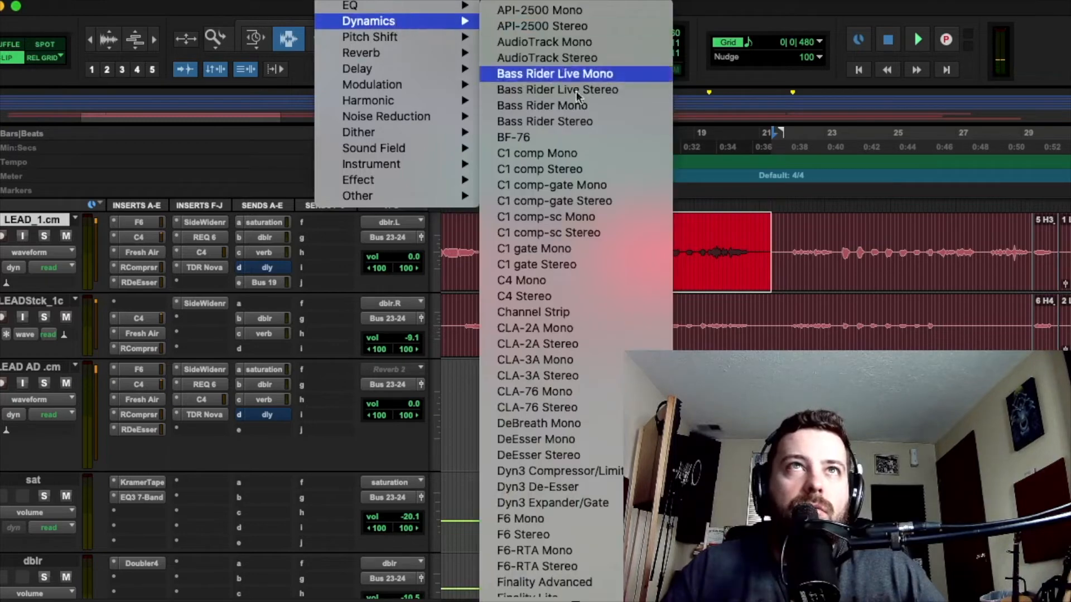
{"action": "left_click", "coordinate": [586, 427]}
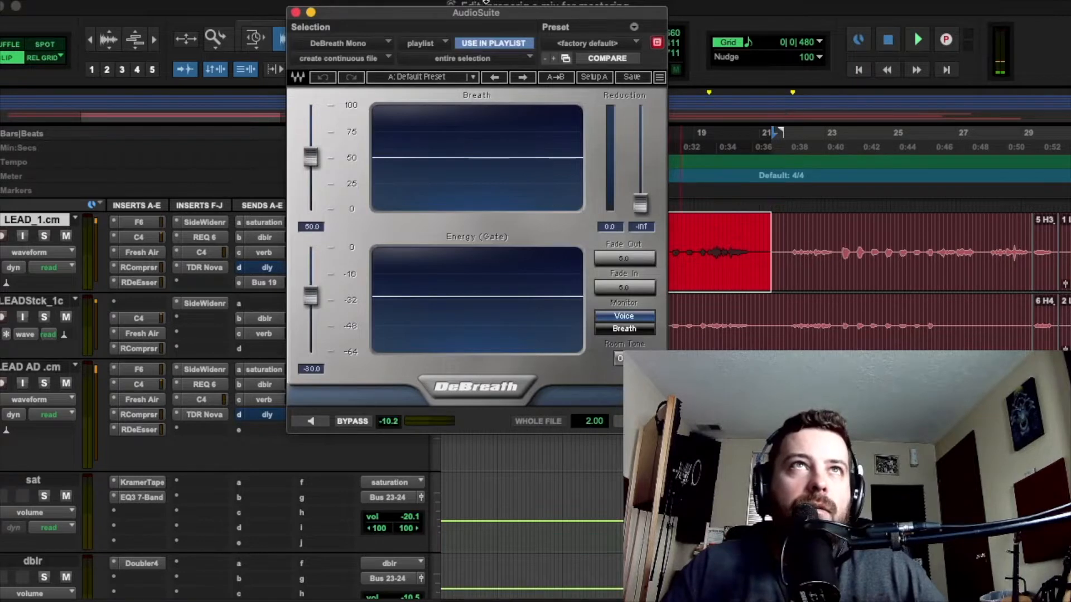
{"action": "left_click_drag", "start_coordinate": [530, 12], "coordinate": [414, 52]}
{"action": "left_click_drag", "start_coordinate": [524, 244], "coordinate": [524, 152]}
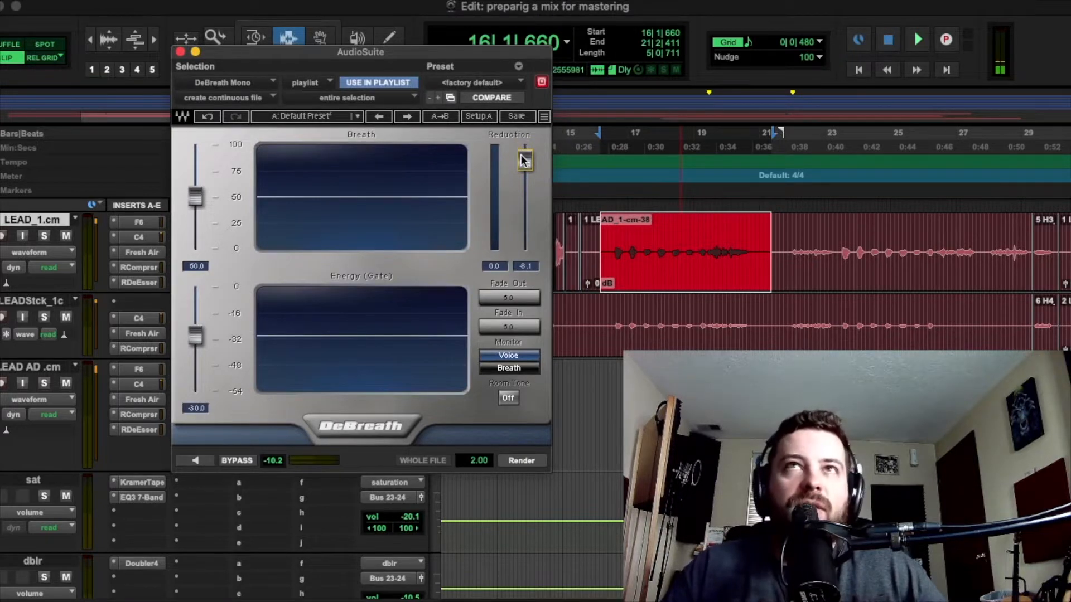
{"action": "left_click_drag", "start_coordinate": [524, 161], "coordinate": [524, 241]}
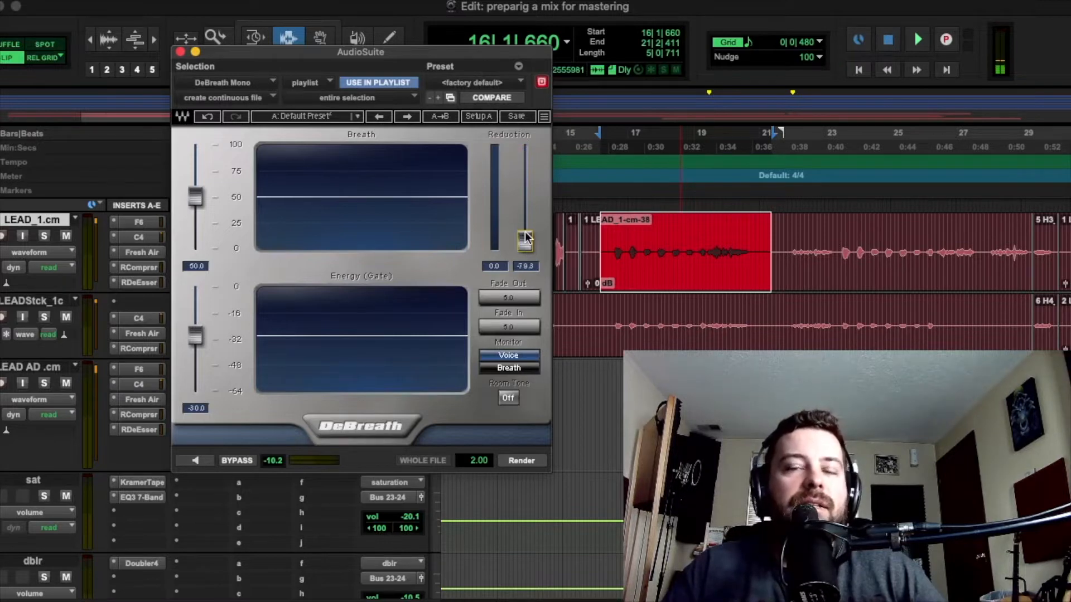
{"action": "scroll", "coordinate": [518, 198], "scroll_direction": "down", "scroll_amount": 1}
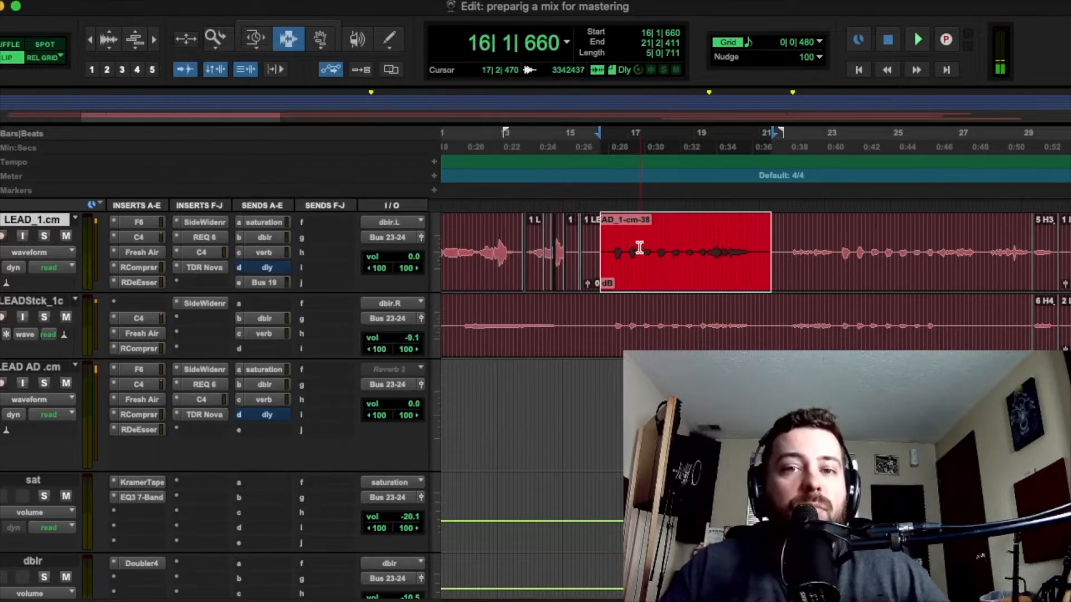
Step: Select the LEAD_1.cm phrase from about bar 16 beat 2 to bar 20 beat 4 and open RX 8 De-click from AudioSuite
{"action": "left_click", "coordinate": [690, 245]}
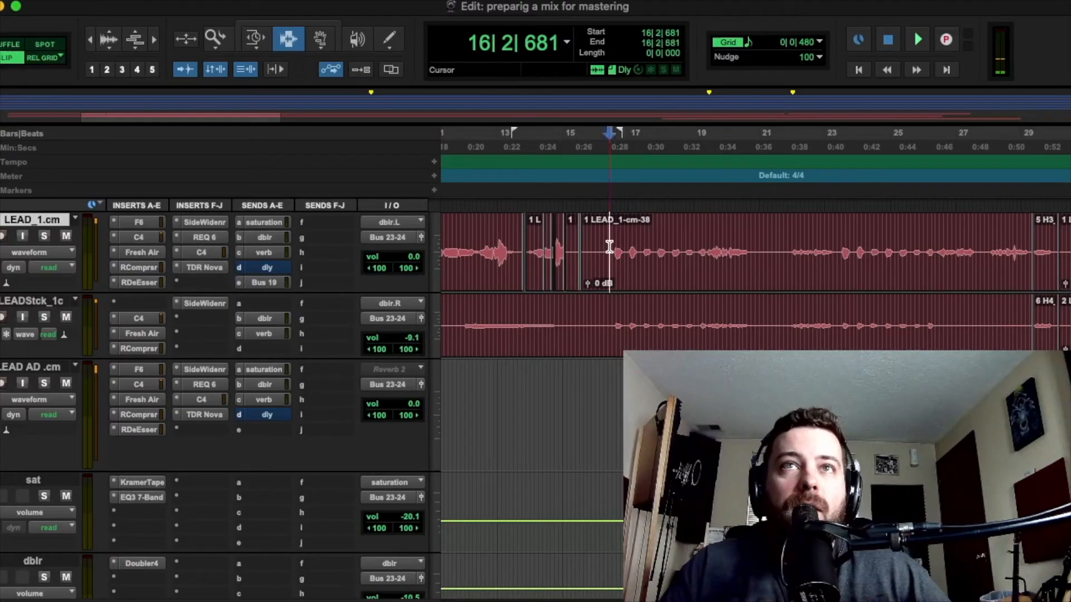
{"action": "left_click_drag", "start_coordinate": [610, 241], "coordinate": [757, 244]}
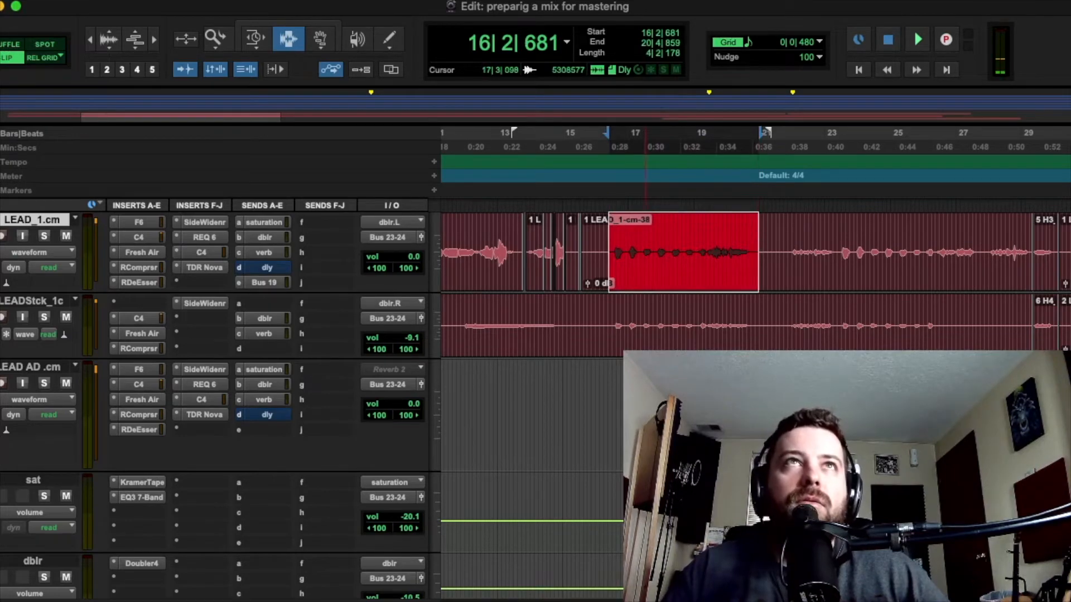
{"action": "left_click", "coordinate": [354, 1]}
{"action": "mouse_move", "coordinate": [393, 118]}
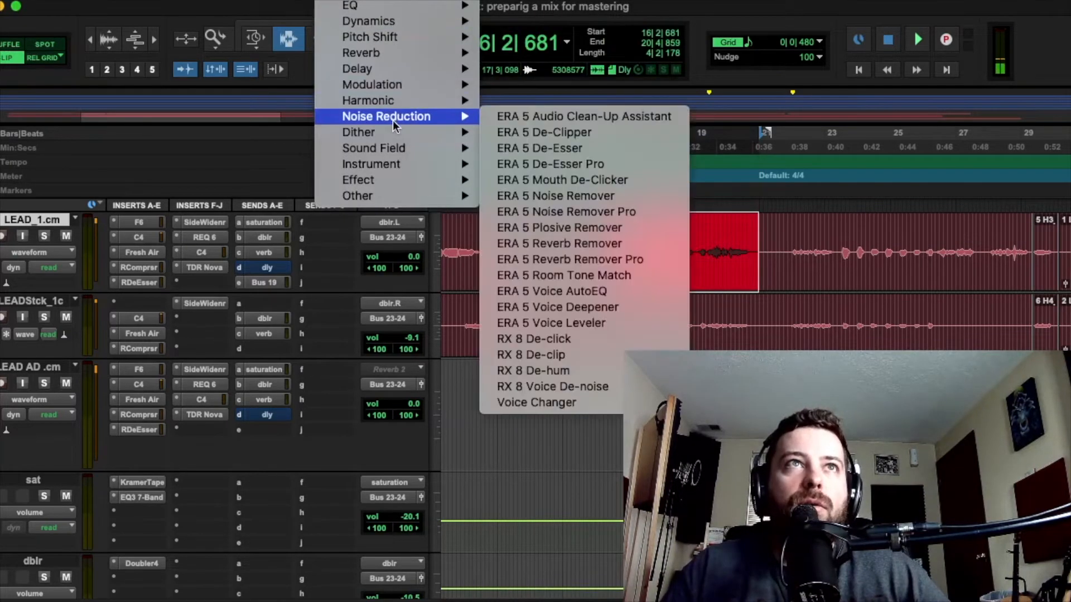
{"action": "left_click", "coordinate": [597, 338]}
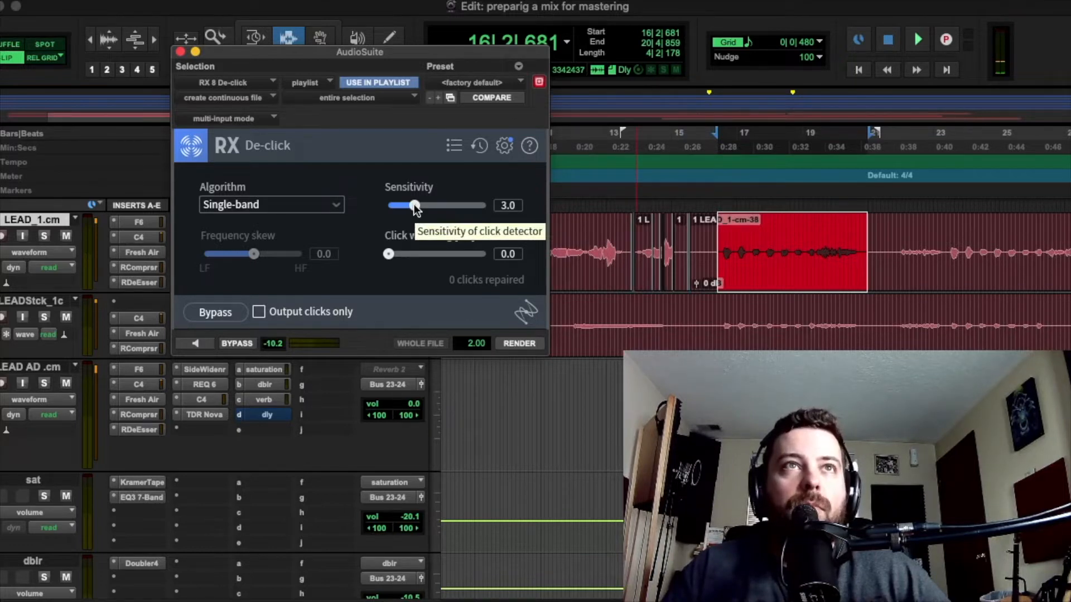
Step: Set the De-click sensitivity to 3.9 and the algorithm to Multi-band (periodic clicks)
{"action": "left_click_drag", "start_coordinate": [414, 204], "coordinate": [442, 207]}
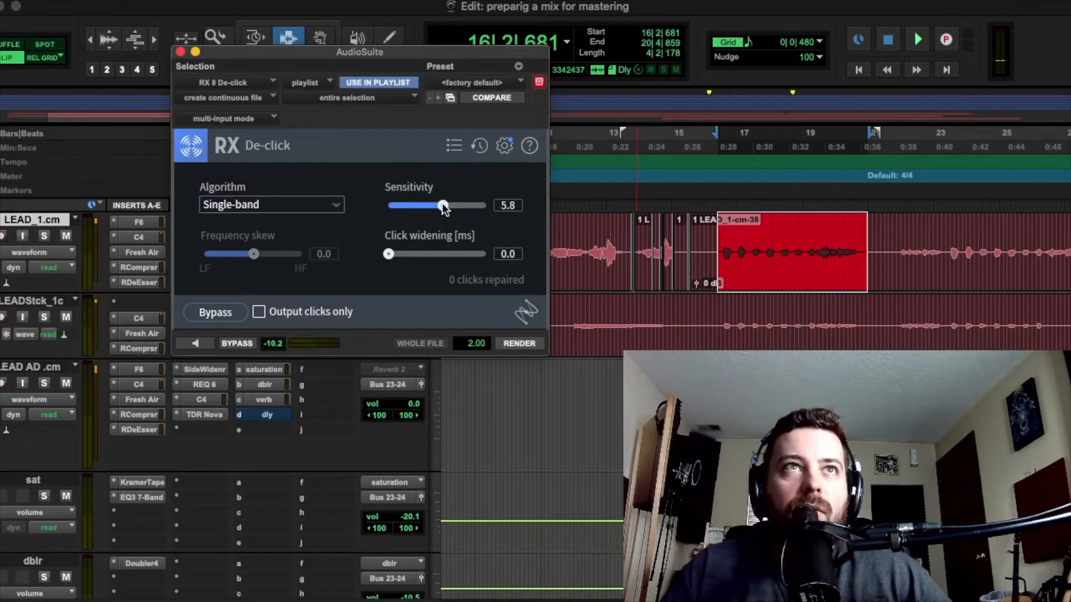
{"action": "left_click_drag", "start_coordinate": [448, 205], "coordinate": [425, 210]}
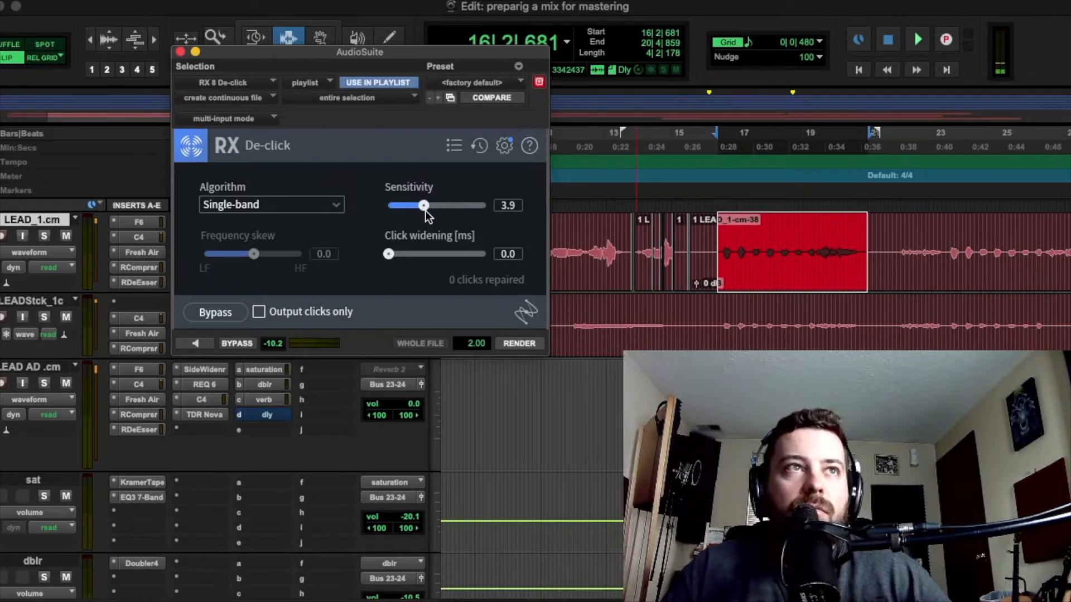
{"action": "left_click", "coordinate": [302, 207]}
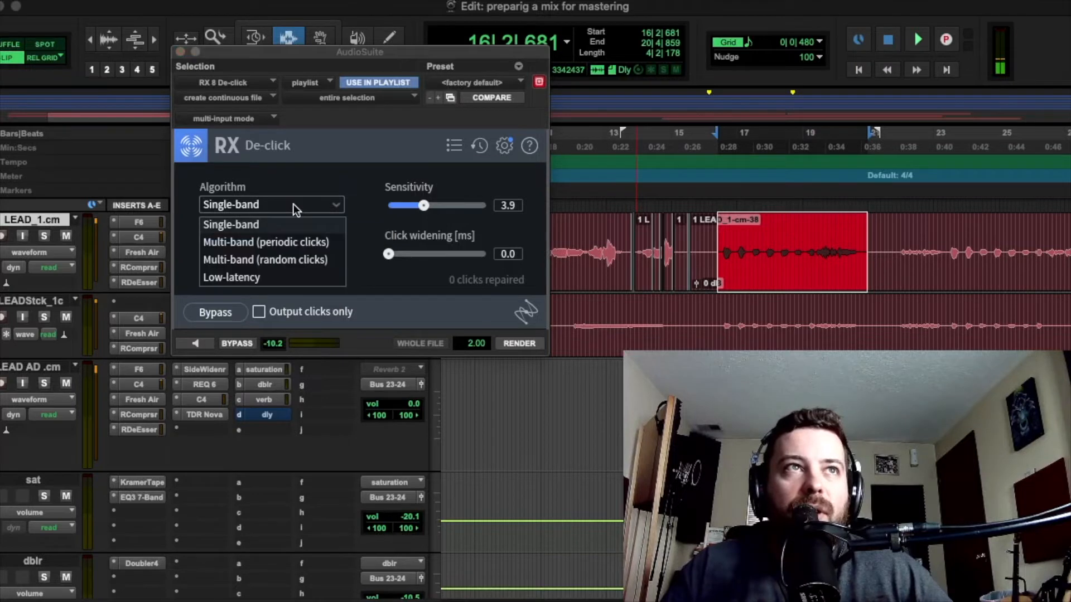
{"action": "left_click", "coordinate": [290, 243]}
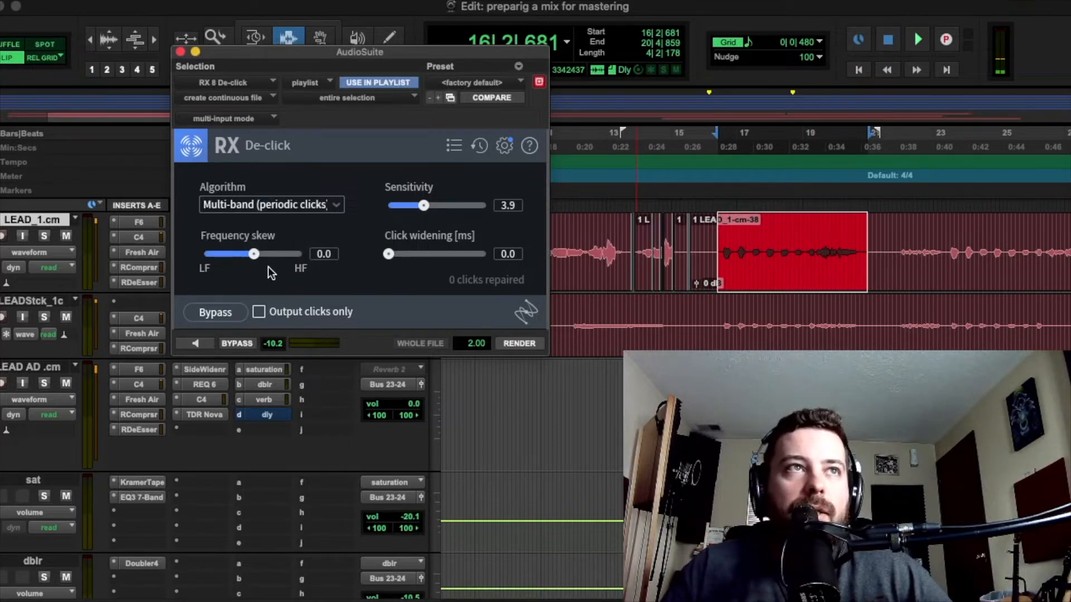
Step: Shift the De-click frequency skew toward the low frequencies to -5.6 and close the plug-in without rendering
{"action": "left_click_drag", "start_coordinate": [254, 254], "coordinate": [217, 258]}
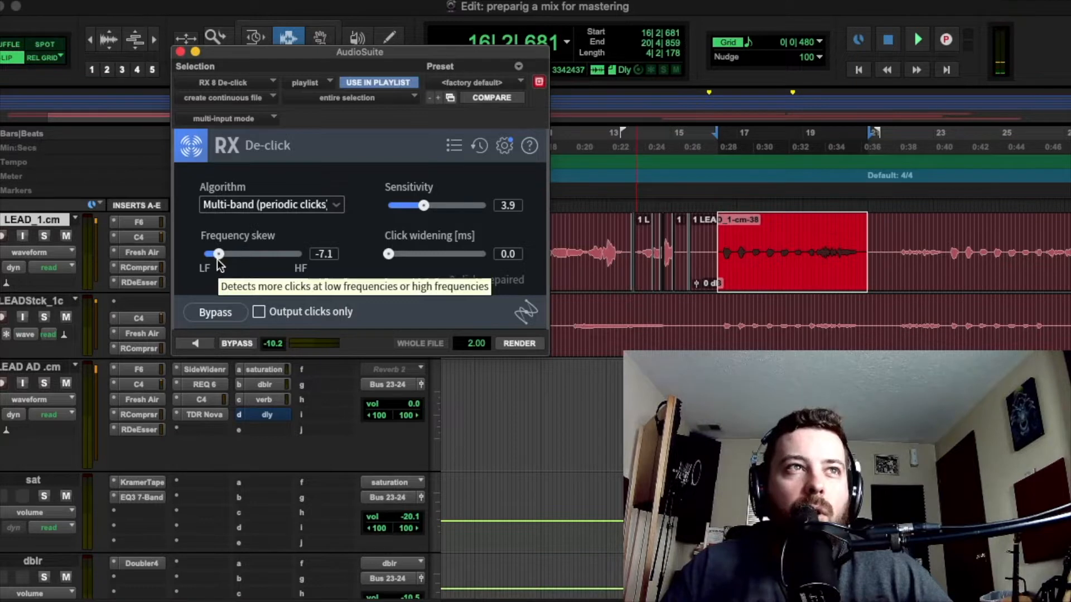
{"action": "mouse_move", "coordinate": [216, 259]}
{"action": "left_mouse_down"}
{"action": "mouse_move", "coordinate": [286, 260]}
{"action": "mouse_move", "coordinate": [224, 270]}
{"action": "left_mouse_up"}
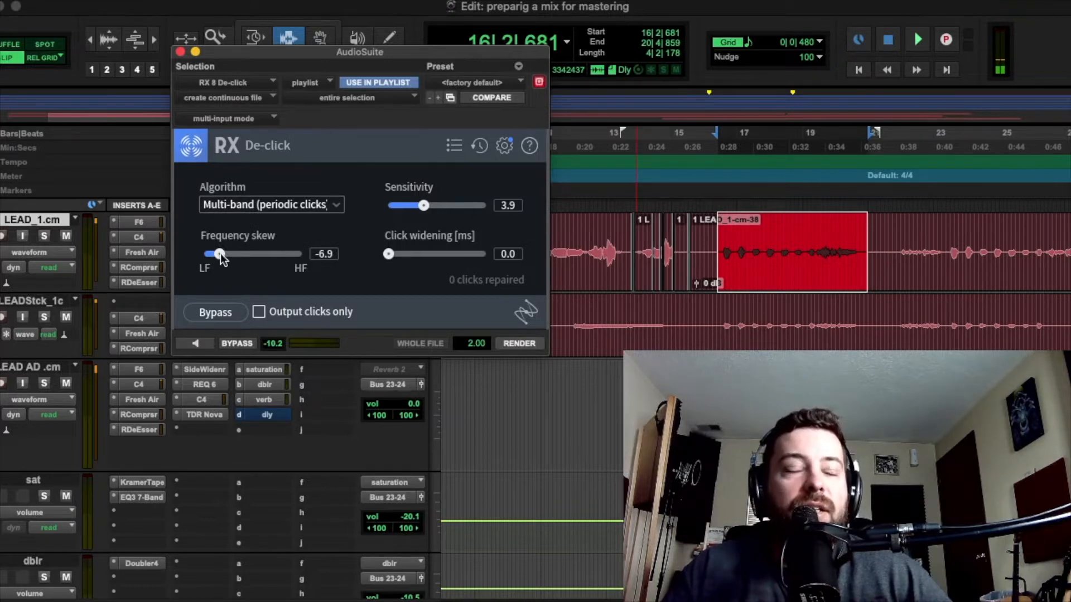
{"action": "left_click_drag", "start_coordinate": [219, 253], "coordinate": [226, 252]}
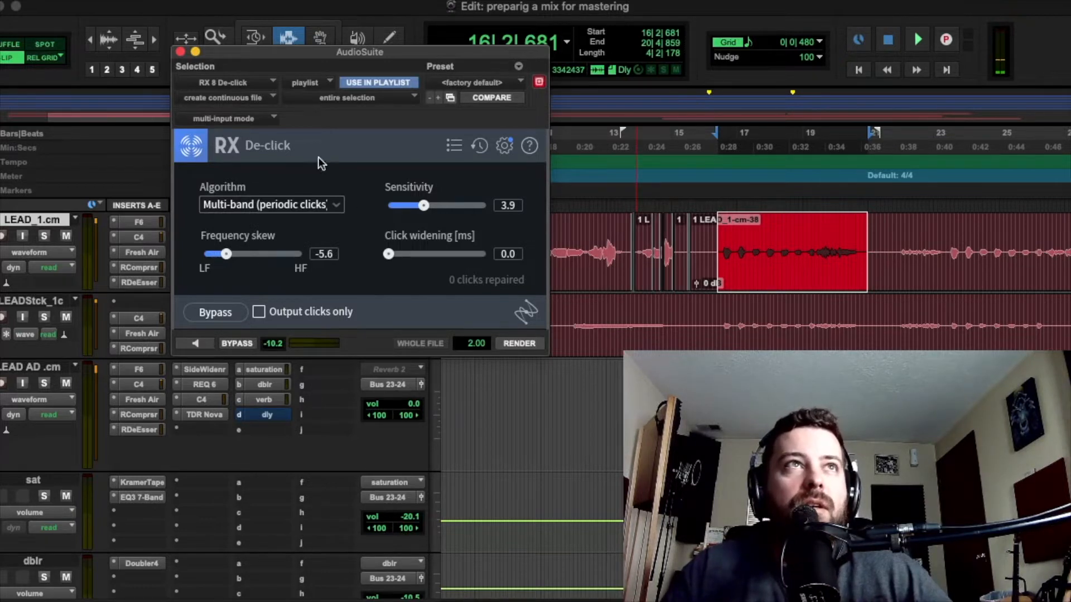
{"action": "left_click", "coordinate": [181, 52]}
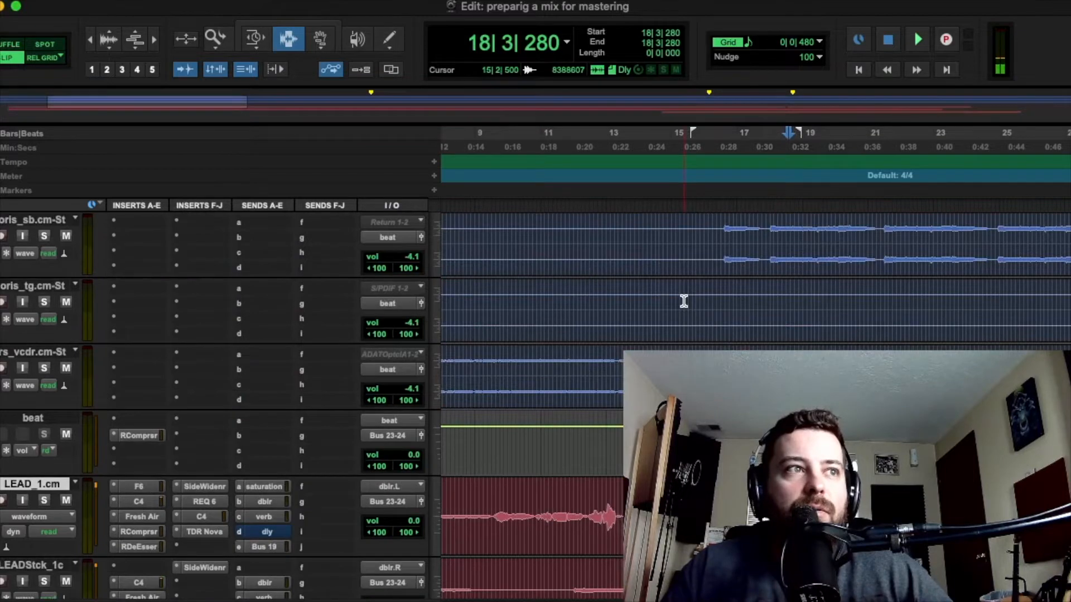
Step: Go through the session tracks and start playback of the mix, zooming in around bar 17
{"action": "scroll", "coordinate": [684, 302], "scroll_direction": "down", "scroll_amount": 15}
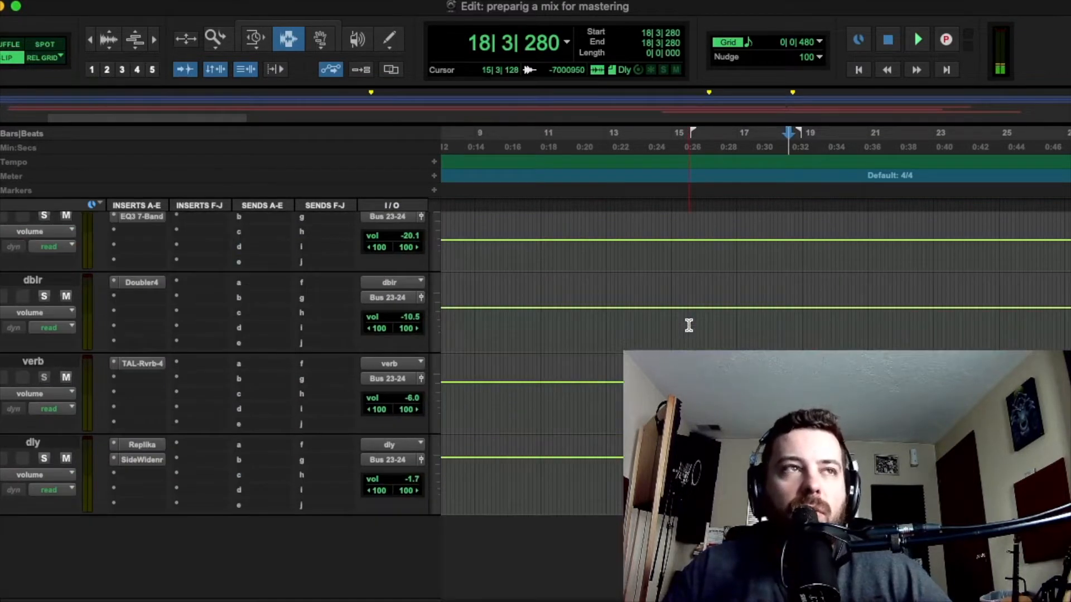
{"action": "scroll", "coordinate": [689, 326], "scroll_direction": "up", "scroll_amount": 15}
{"action": "left_click", "coordinate": [567, 358]}
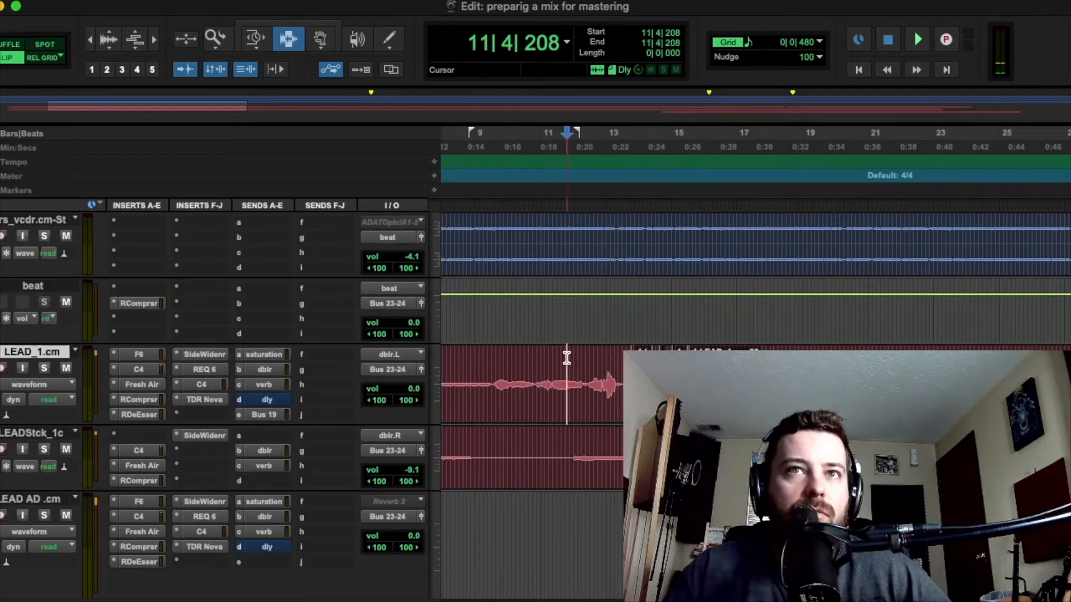
{"action": "key", "text": "space"}
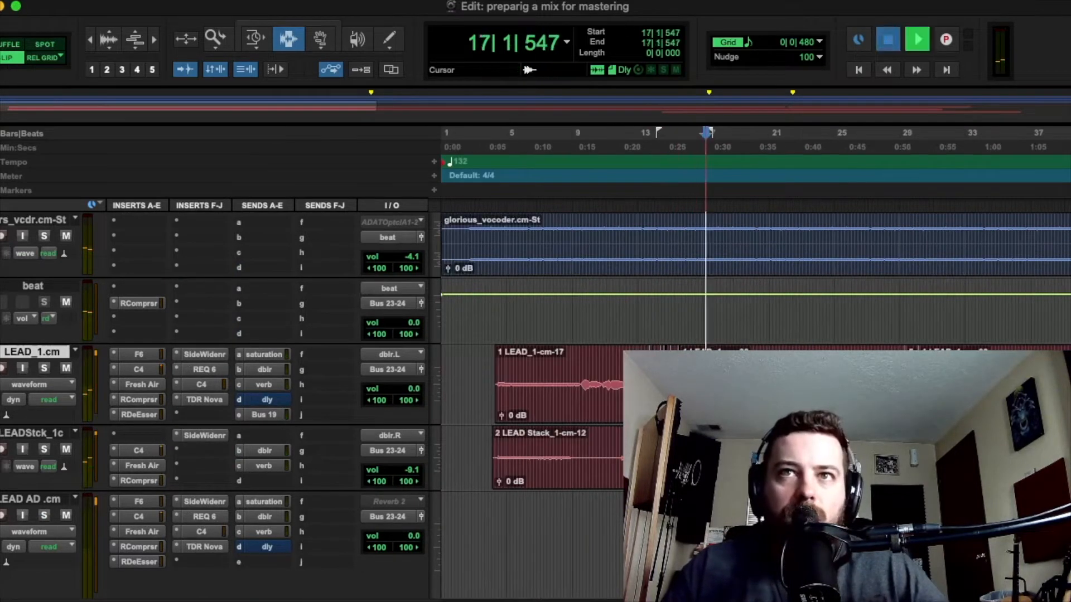
{"action": "key", "text": "super+bracketright"}
{"action": "key", "text": "super+bracketright"}
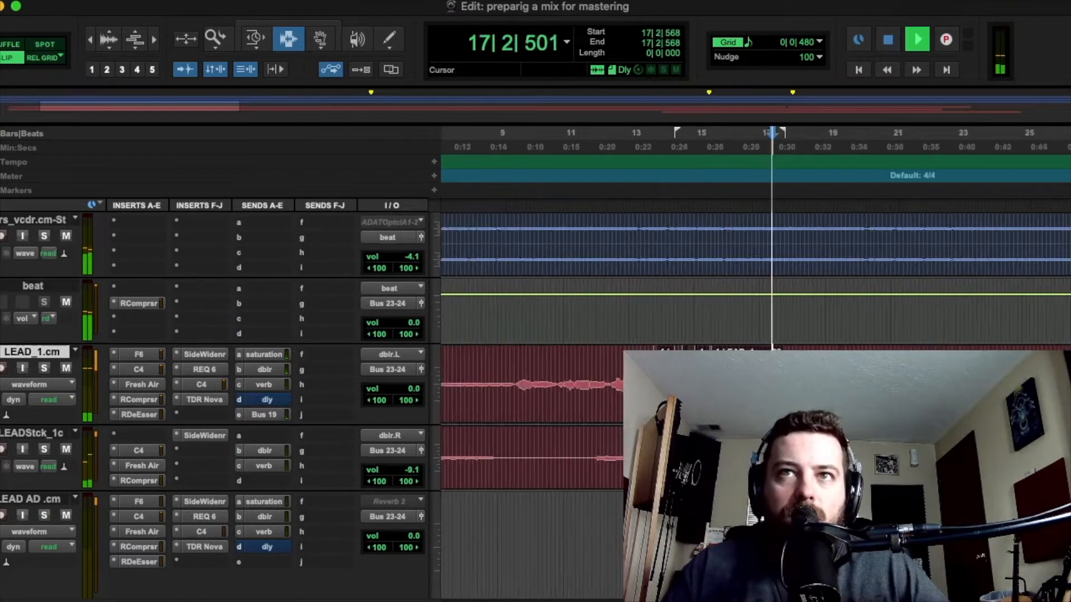
Step: Audition the start of the LEAD_1.cm phrase in the mix, playing from about bar 16 beat 3
{"action": "left_click", "coordinate": [695, 343]}
{"action": "key", "text": "space"}
{"action": "key", "text": "space"}
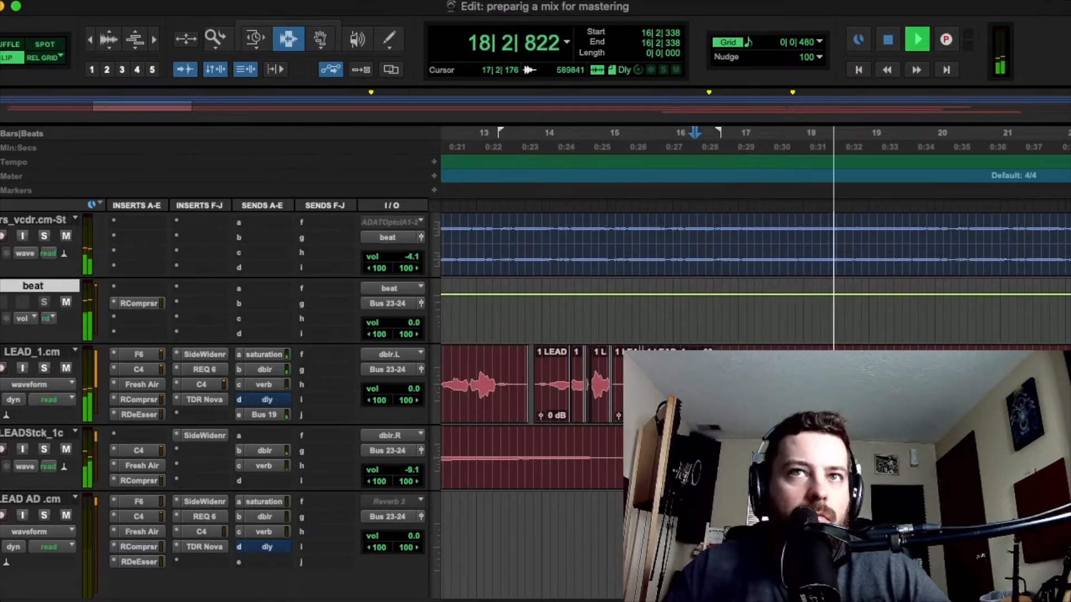
{"action": "left_click", "coordinate": [703, 384]}
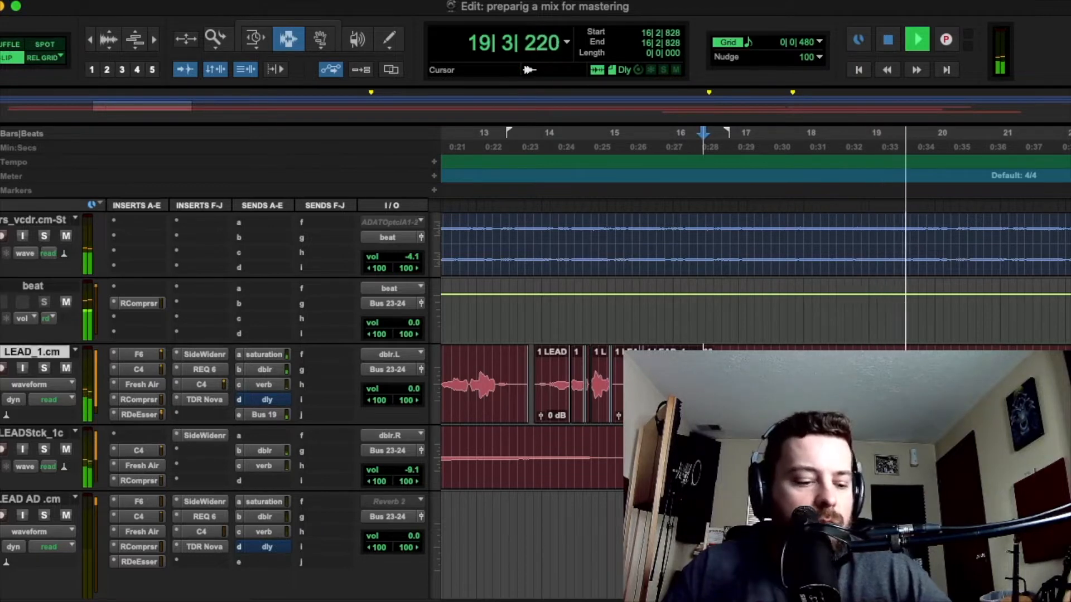
{"action": "key", "text": "space"}
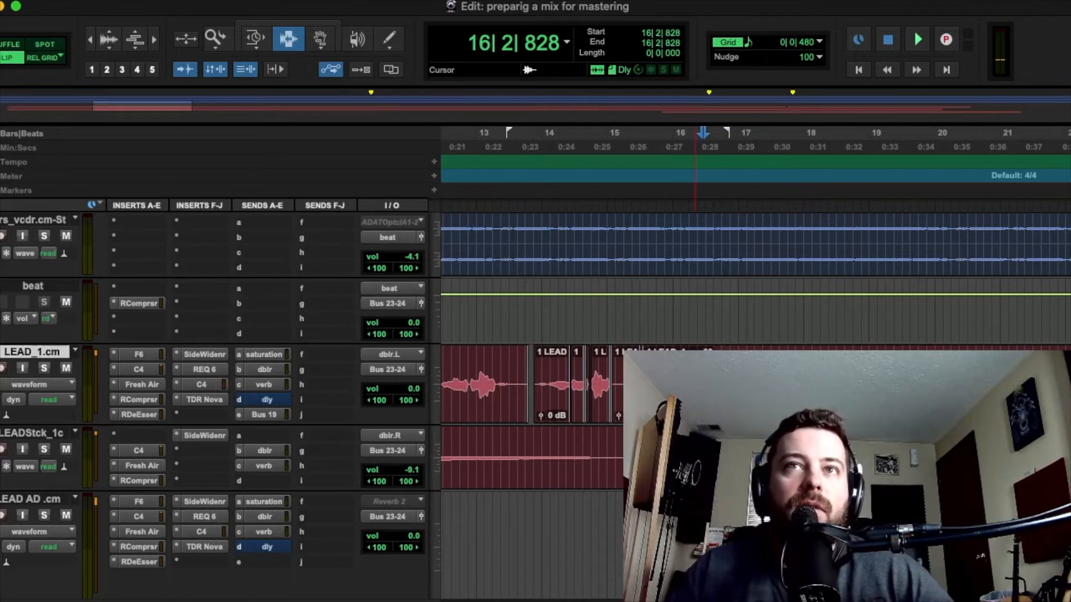
{"action": "left_click", "coordinate": [709, 385]}
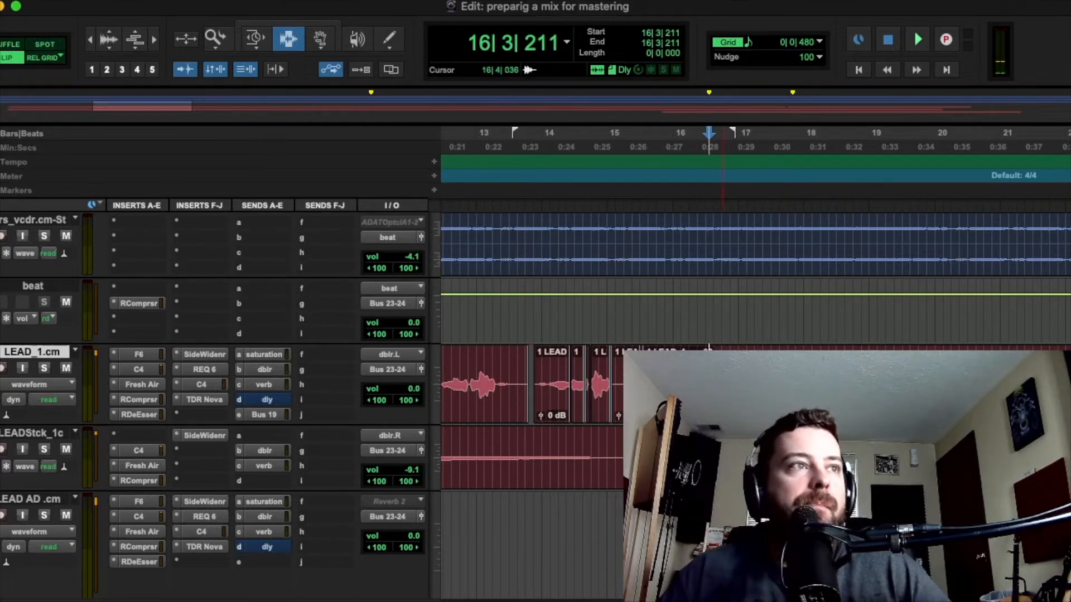
{"action": "scroll", "coordinate": [572, 373], "scroll_direction": "right", "scroll_amount": 3}
{"action": "key", "text": "space"}
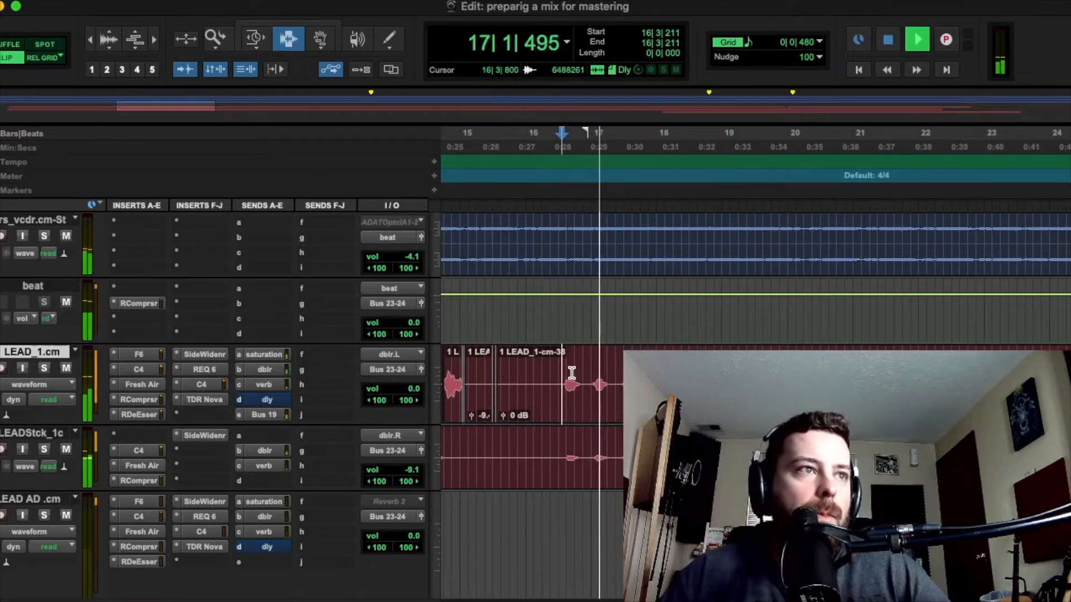
Step: Switch the beat track's volume readout to peak level during playback
{"action": "left_click", "coordinate": [414, 328], "text": "super"}
{"action": "left_click", "coordinate": [415, 328], "text": "super"}
{"action": "left_click", "coordinate": [414, 328], "text": "super"}
{"action": "left_click", "coordinate": [414, 328], "text": "super"}
{"action": "left_click", "coordinate": [414, 328], "text": "super"}
{"action": "left_click", "coordinate": [414, 328], "text": "super"}
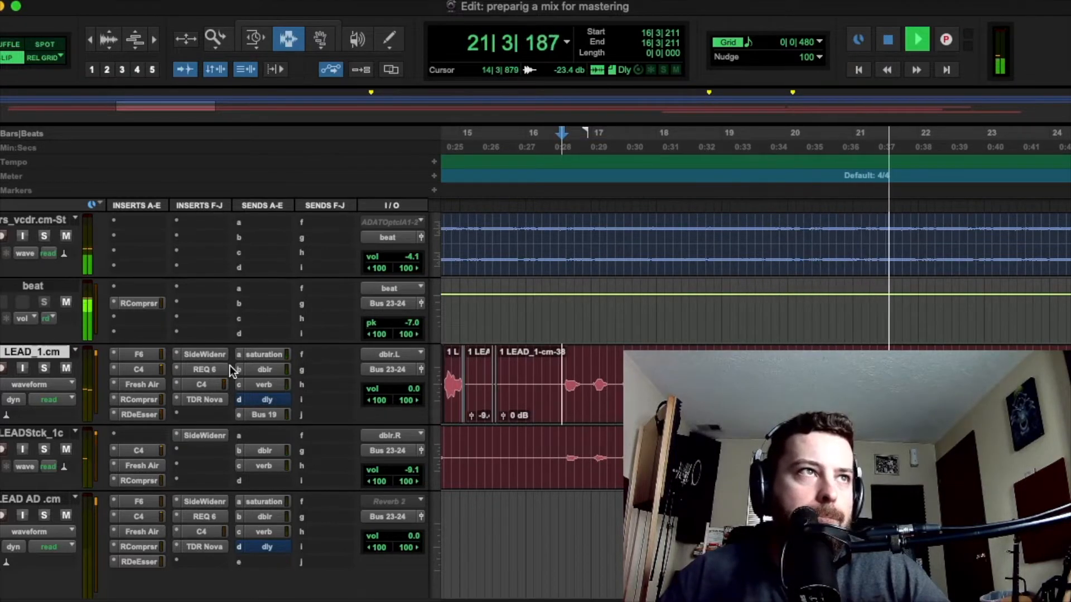
Step: Make the OBS track taller, switch its volume readout to peak level, and stop playback
{"action": "scroll", "coordinate": [230, 366], "scroll_direction": "down", "scroll_amount": 15}
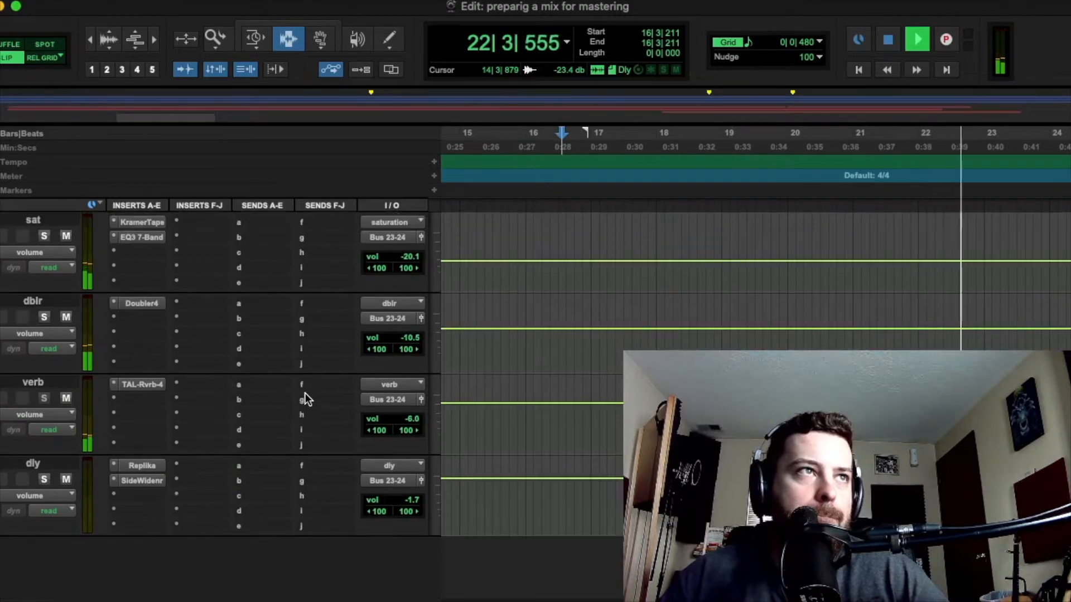
{"action": "scroll", "coordinate": [306, 393], "scroll_direction": "up", "scroll_amount": 3}
{"action": "scroll", "coordinate": [306, 393], "scroll_direction": "down", "scroll_amount": 3}
{"action": "scroll", "coordinate": [306, 394], "scroll_direction": "up", "scroll_amount": 10}
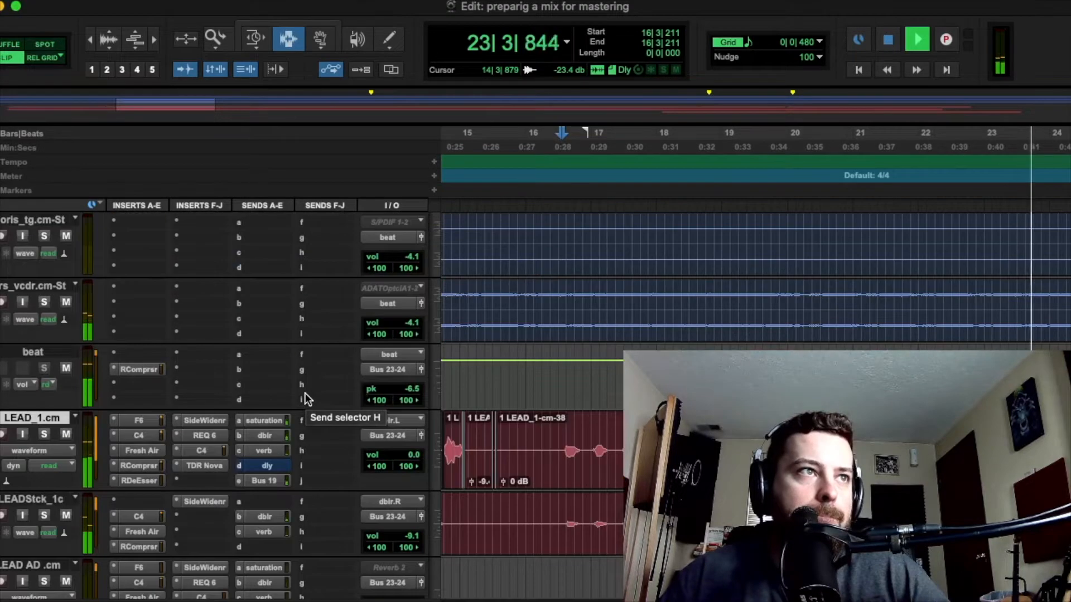
{"action": "scroll", "coordinate": [306, 394], "scroll_direction": "up", "scroll_amount": 20}
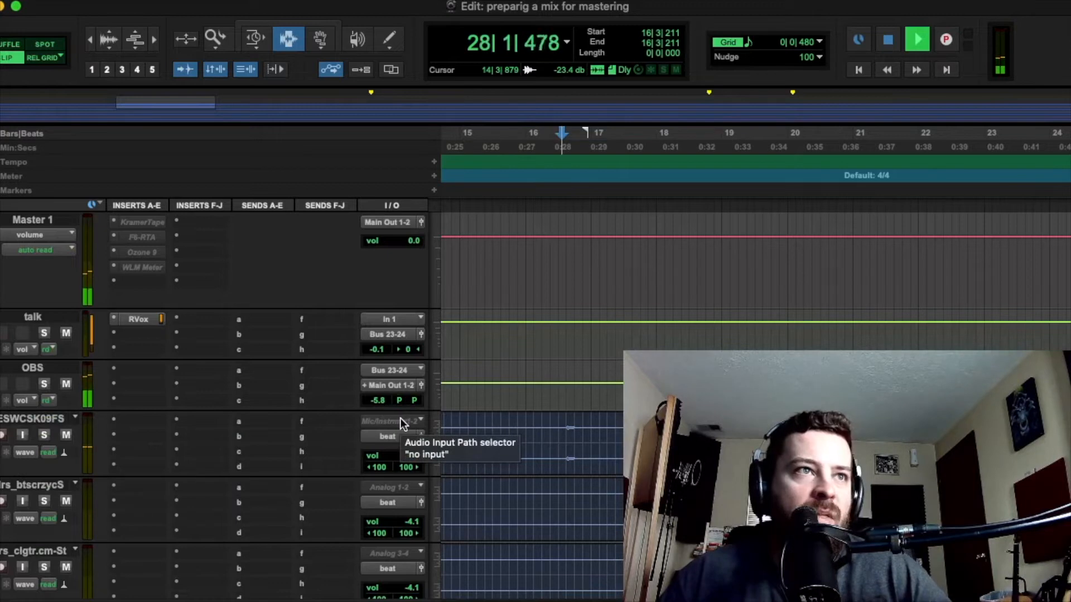
{"action": "left_click_drag", "start_coordinate": [56, 411], "coordinate": [92, 460]}
{"action": "key", "text": "space"}
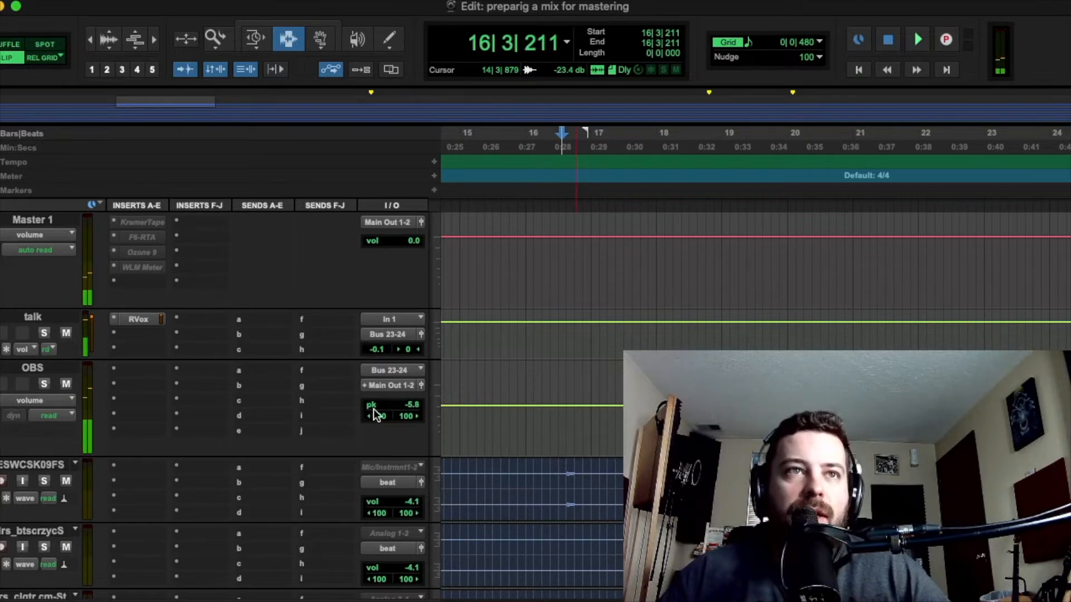
Step: Keep the OBS track's readout on peak level and check it over repeated playback of the mix from bar 16 beat 3
{"action": "left_click", "coordinate": [414, 406], "text": "super"}
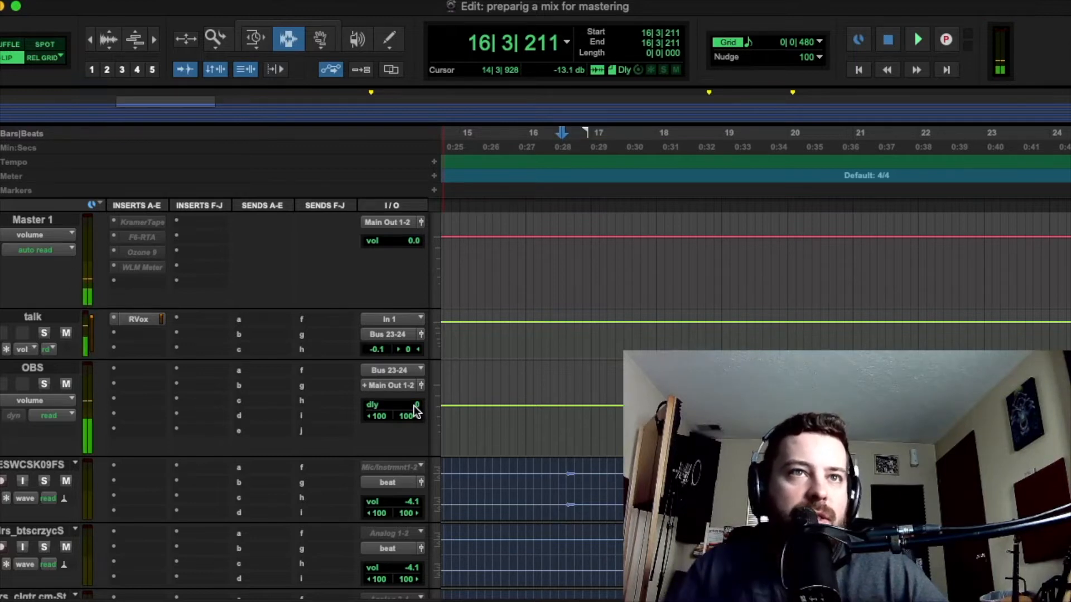
{"action": "left_click", "coordinate": [418, 404], "text": "super"}
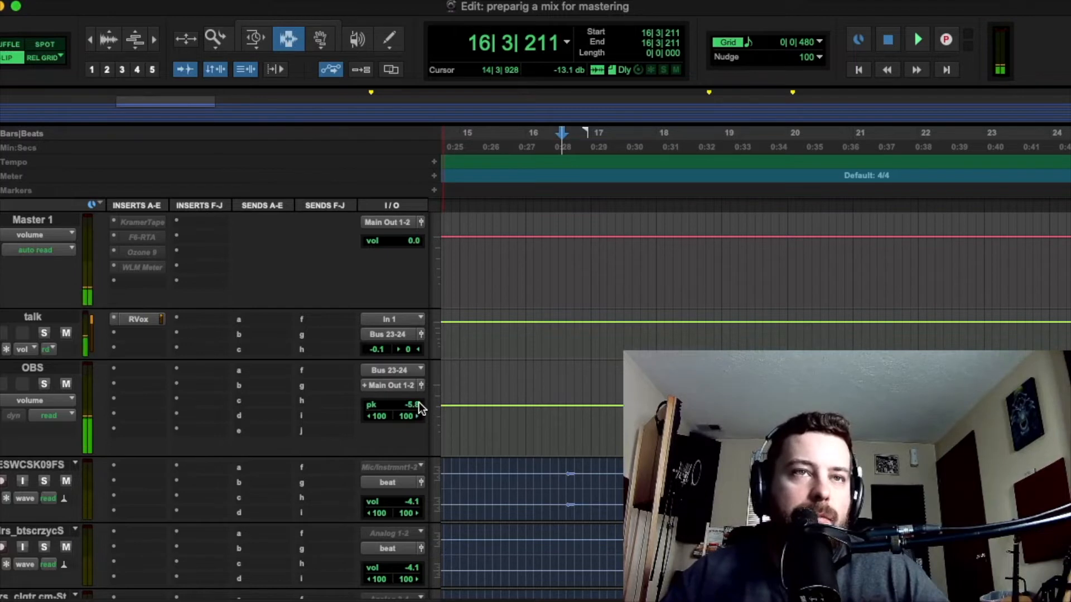
{"action": "key", "text": "space"}
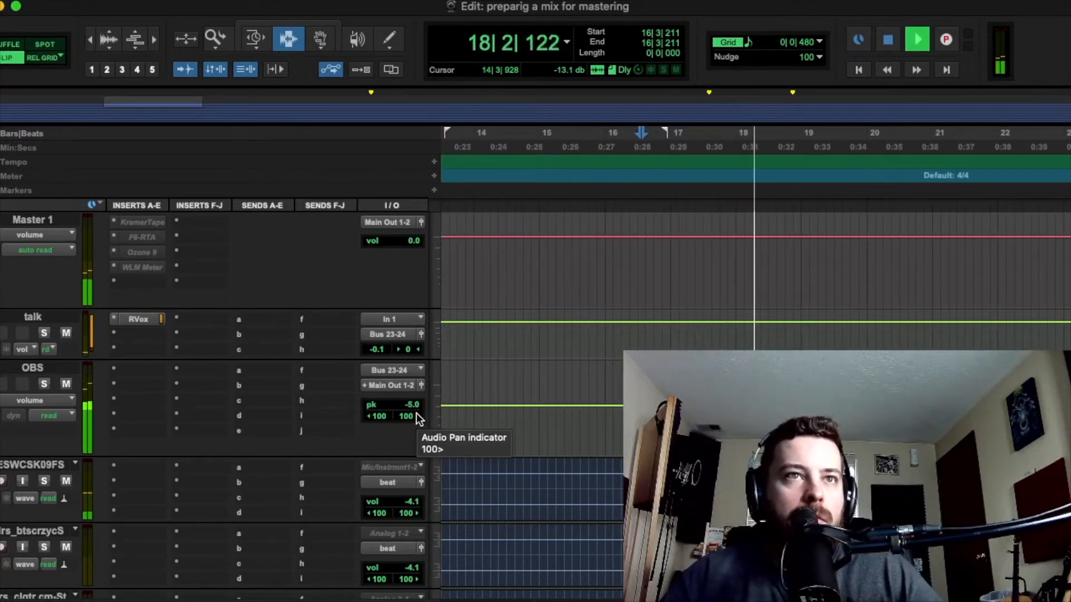
{"action": "key", "text": "space"}
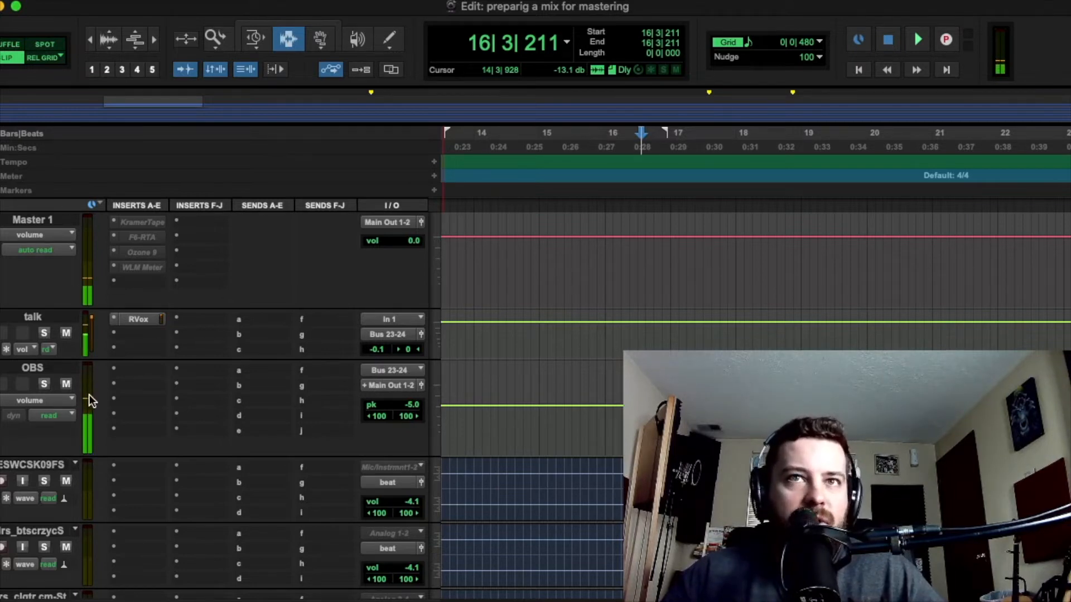
{"action": "key", "text": "space"}
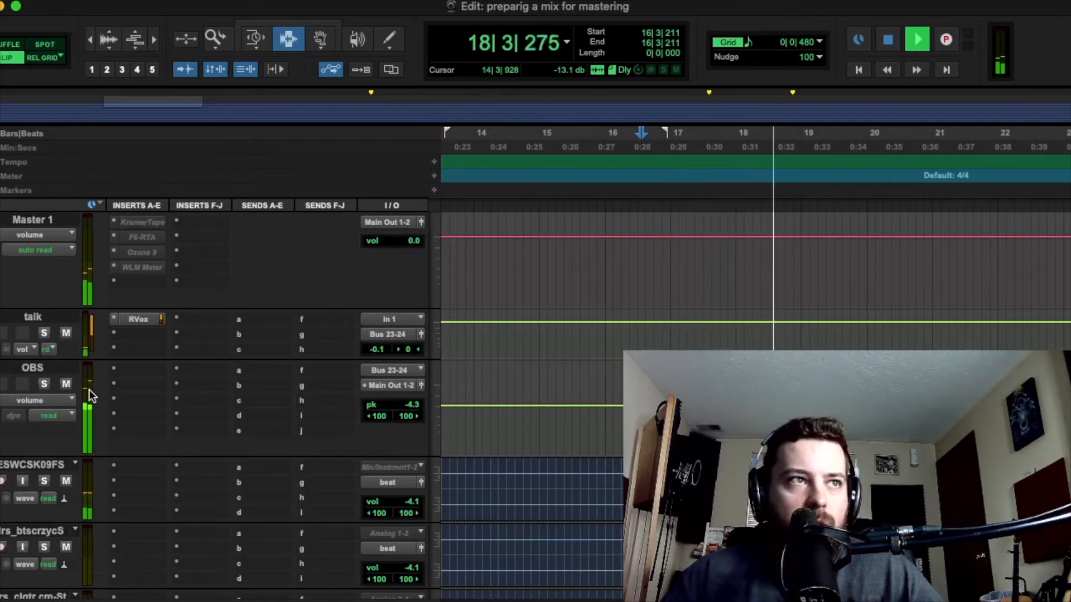
{"action": "key", "text": "space"}
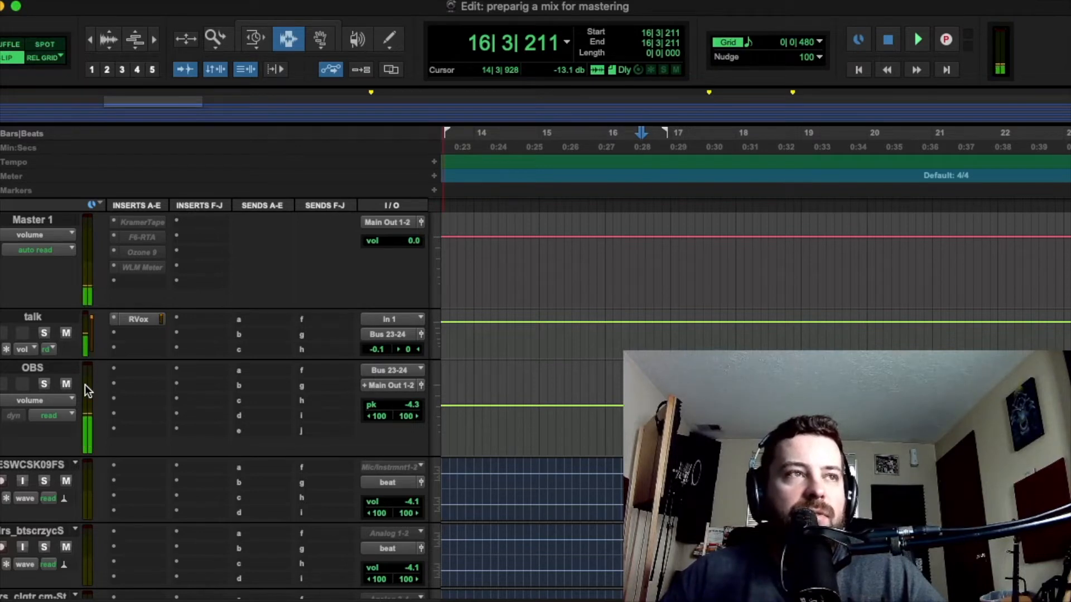
{"action": "key", "text": "space"}
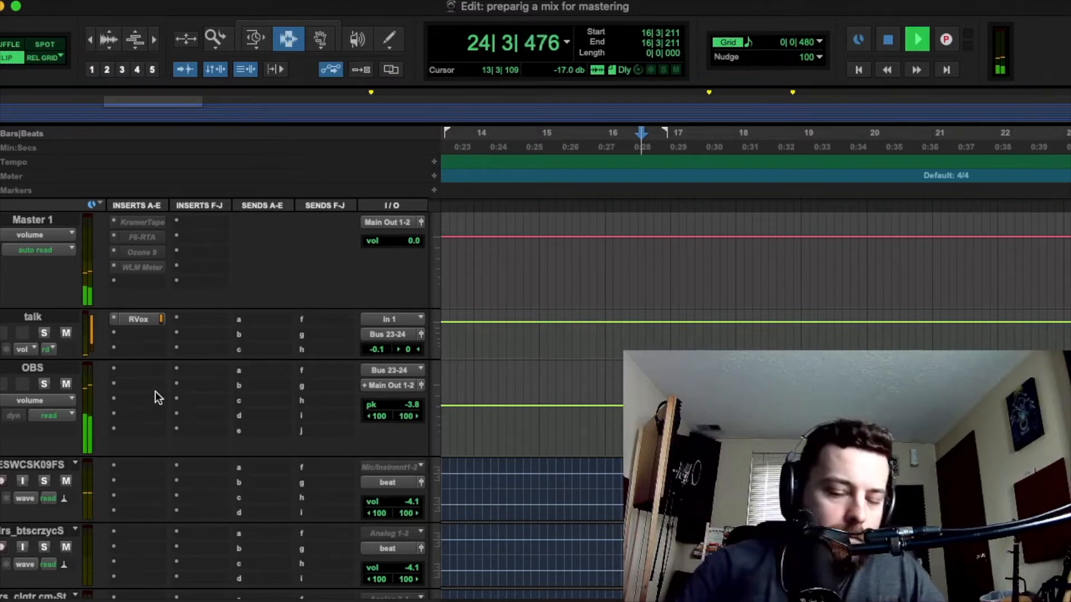
Step: Switch to the mixer and insert a stereo L1 limiter in the OBS track's first insert slot, moving its window aside
{"action": "key", "text": "super+equal"}
{"action": "scroll", "coordinate": [620, 322], "scroll_direction": "right", "scroll_amount": 1}
{"action": "scroll", "coordinate": [621, 323], "scroll_direction": "right", "scroll_amount": 1}
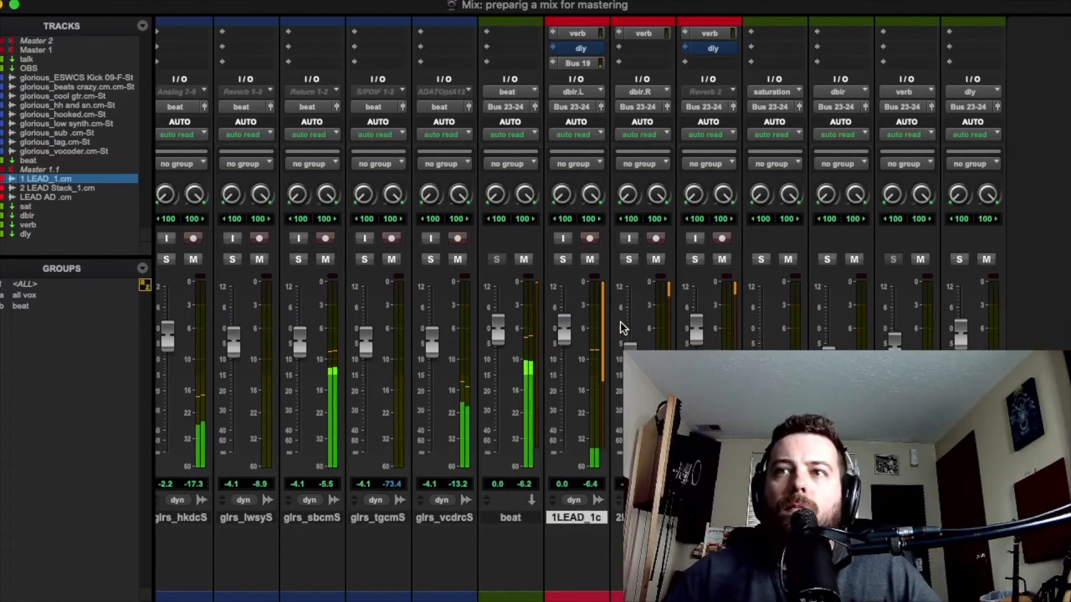
{"action": "scroll", "coordinate": [628, 323], "scroll_direction": "up", "scroll_amount": 5}
{"action": "scroll", "coordinate": [628, 322], "scroll_direction": "down", "scroll_amount": 5}
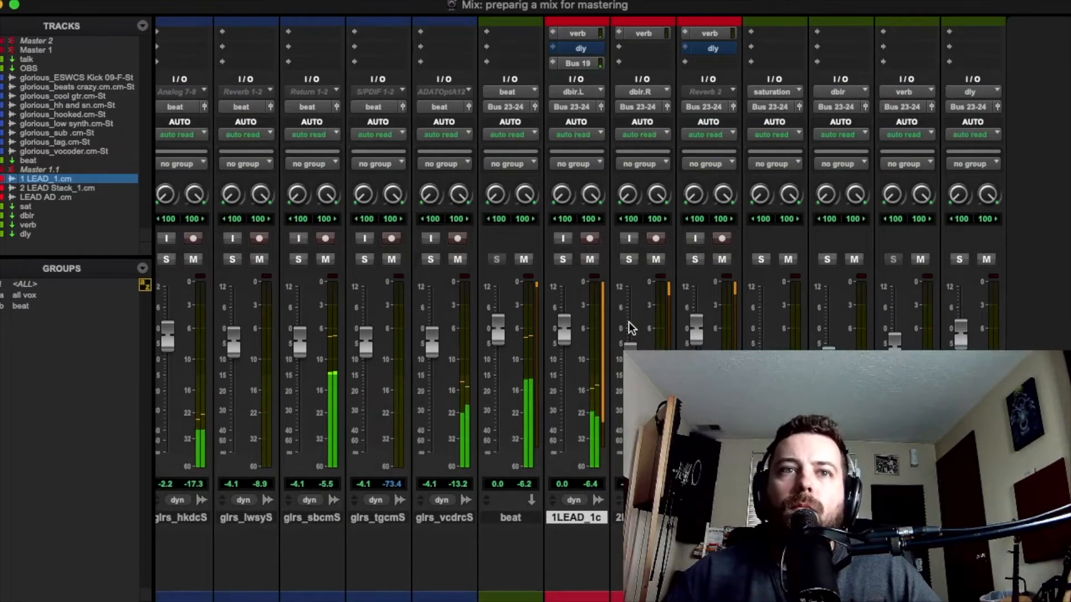
{"action": "scroll", "coordinate": [628, 322], "scroll_direction": "left", "scroll_amount": 6}
{"action": "scroll", "coordinate": [627, 306], "scroll_direction": "up", "scroll_amount": 5}
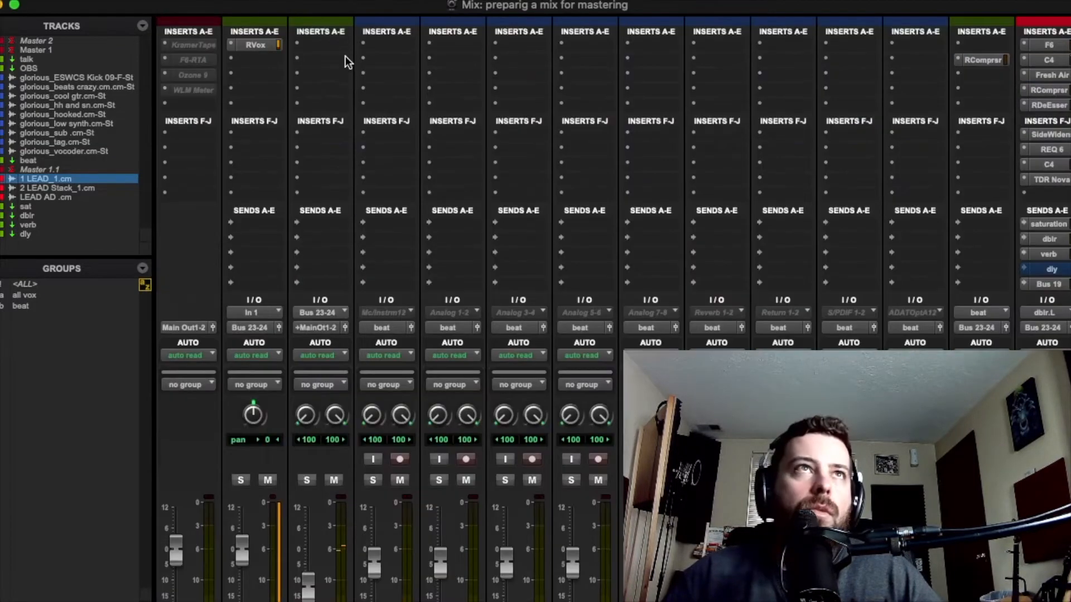
{"action": "left_click", "coordinate": [316, 44]}
{"action": "mouse_move", "coordinate": [316, 45]}
{"action": "mouse_move", "coordinate": [558, 64]}
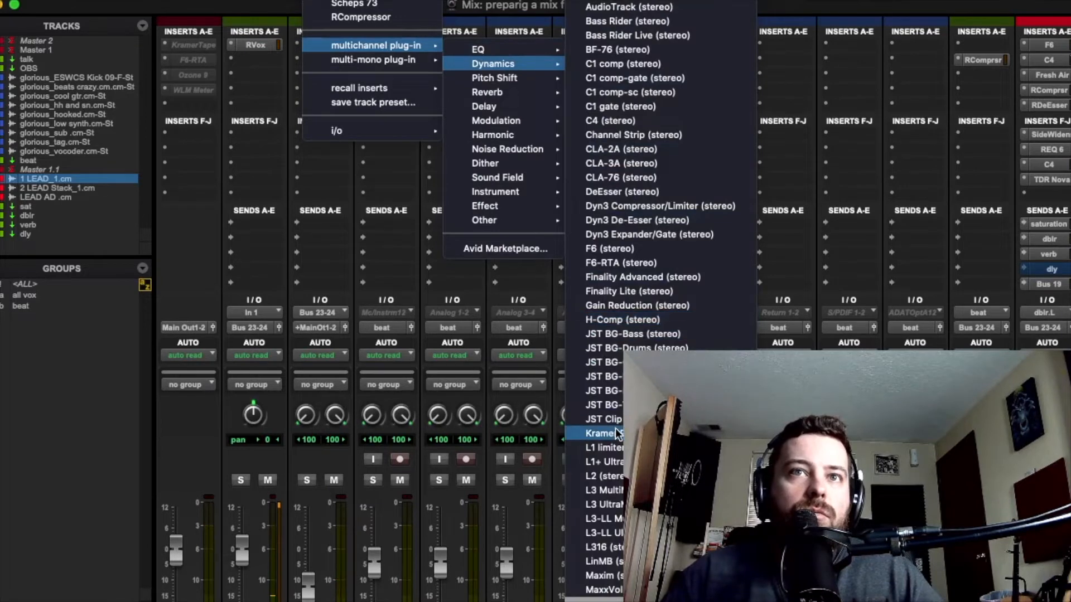
{"action": "left_click", "coordinate": [603, 447]}
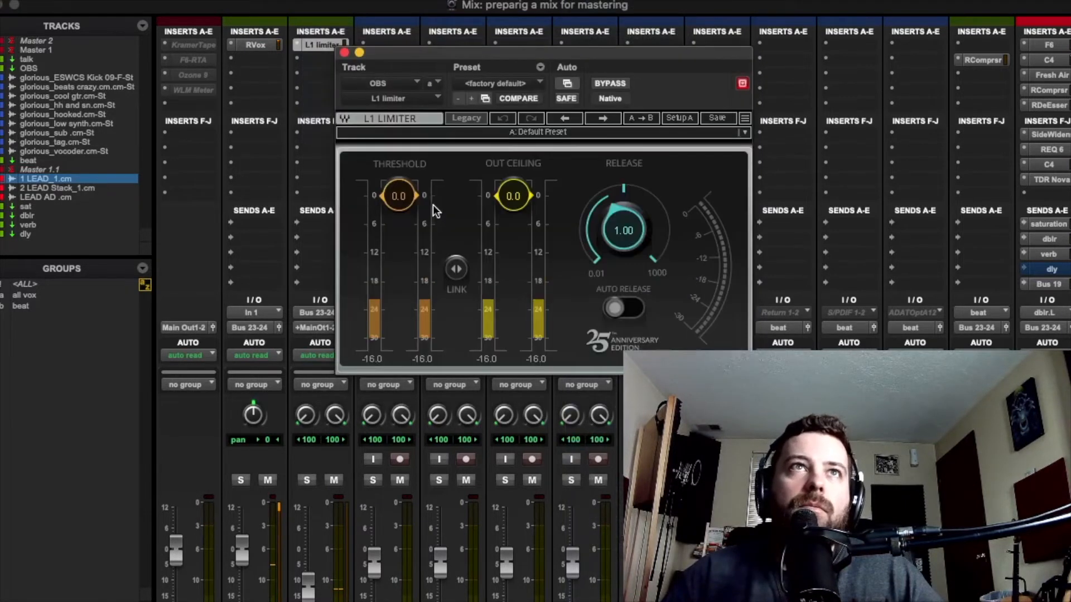
{"action": "left_click_drag", "start_coordinate": [502, 54], "coordinate": [624, 52]}
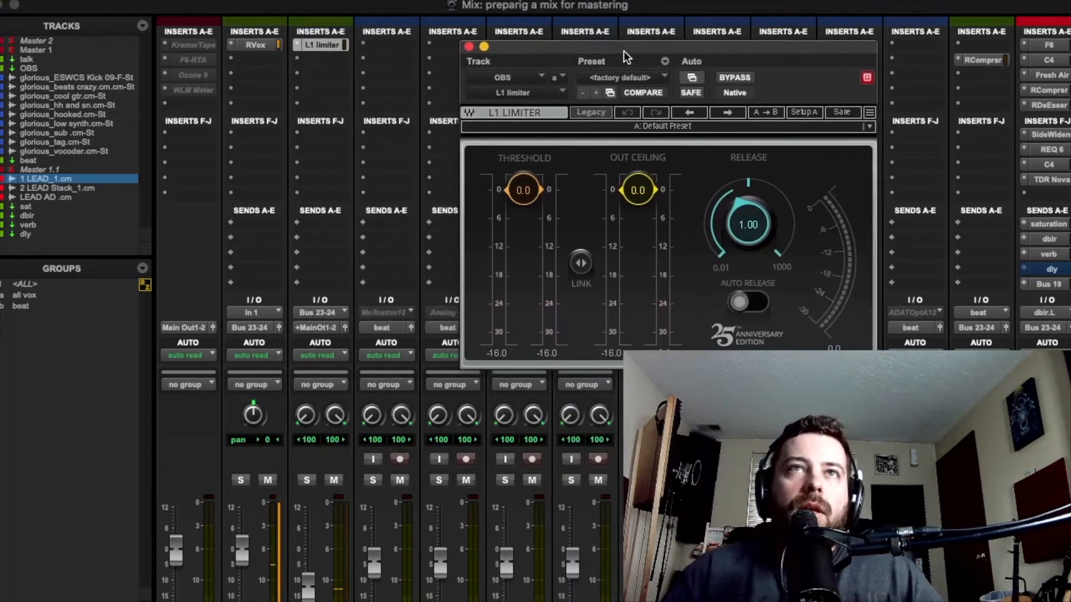
Step: Lower the L1 limiter's threshold and output ceiling to -10.2 and compare the mix with the limiter bypassed and active
{"action": "left_click_drag", "start_coordinate": [644, 190], "coordinate": [644, 200]}
{"action": "left_click_drag", "start_coordinate": [523, 199], "coordinate": [524, 241]}
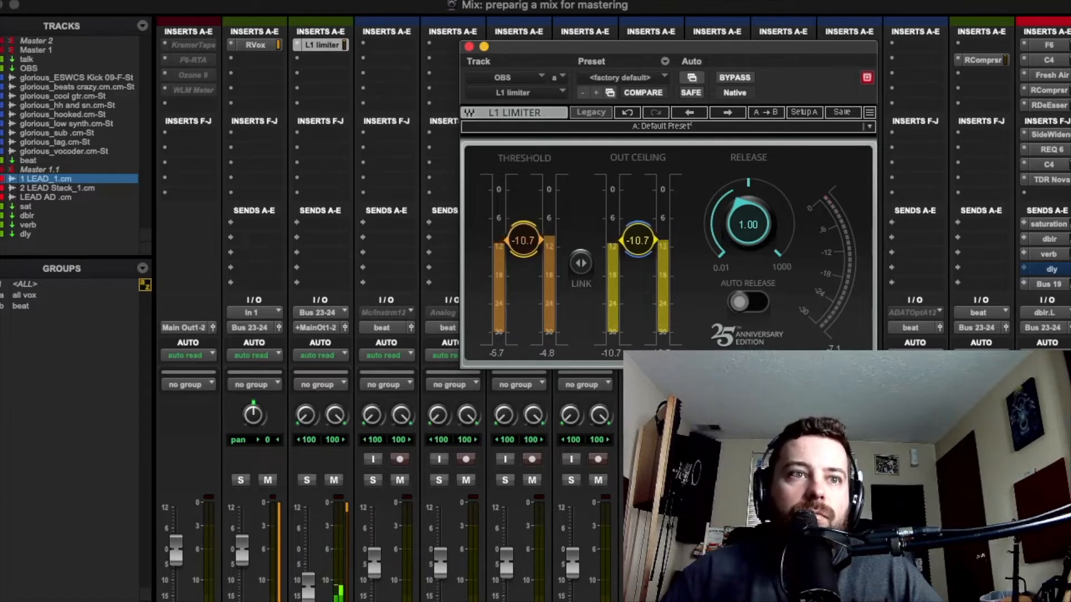
{"action": "left_click_drag", "start_coordinate": [525, 240], "coordinate": [524, 238]}
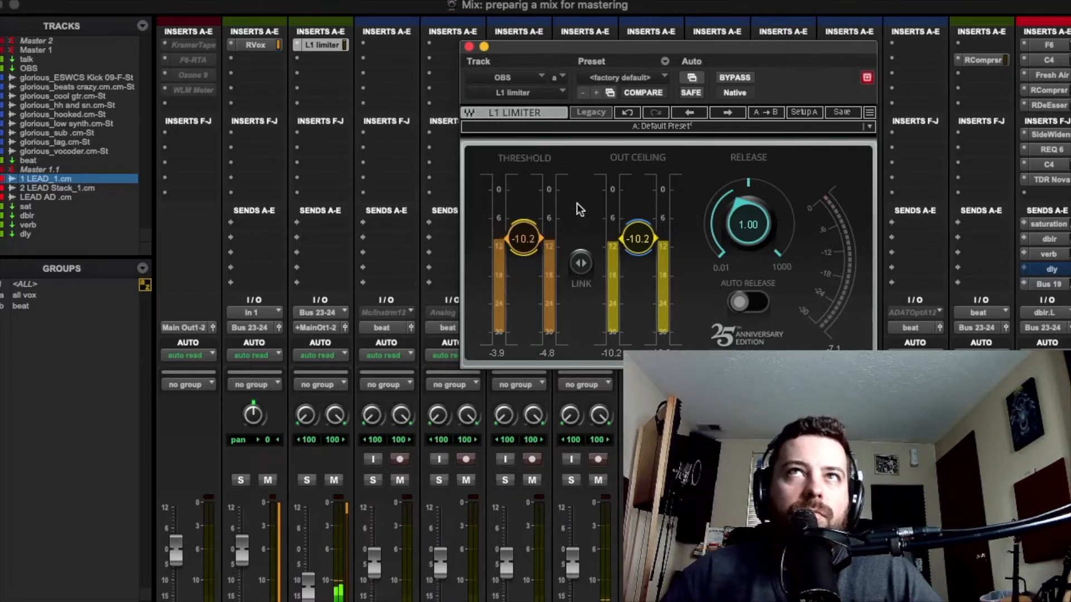
{"action": "left_click", "coordinate": [742, 77]}
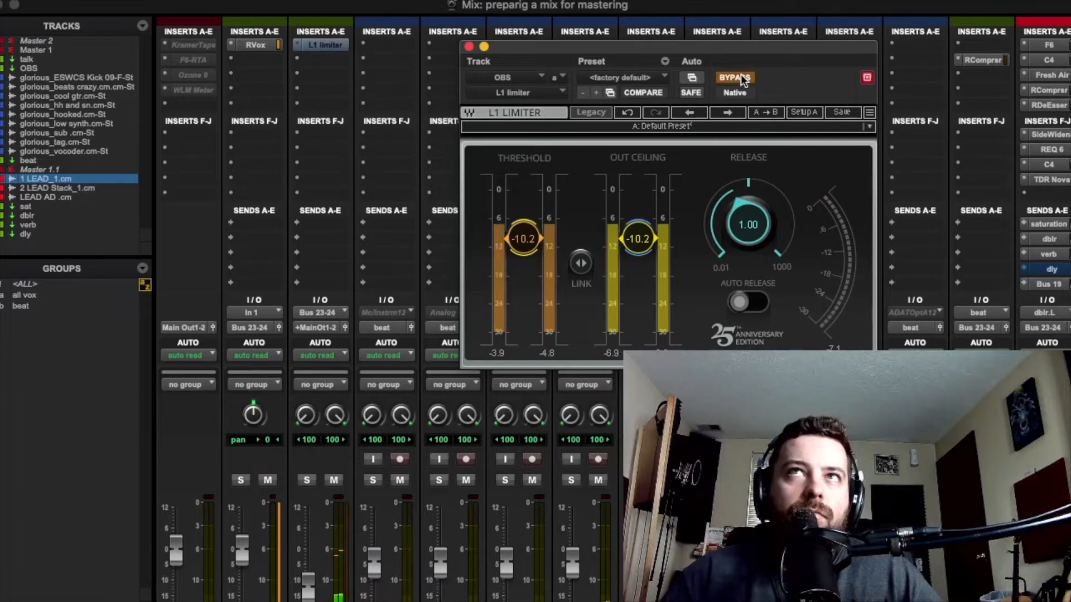
{"action": "left_click", "coordinate": [743, 76]}
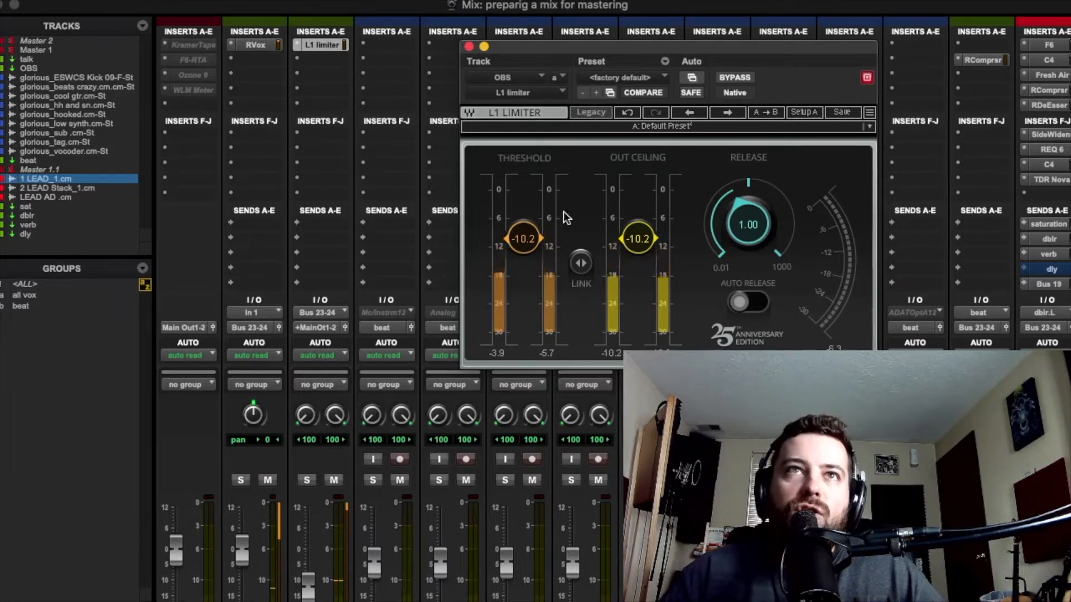
Step: Raise the limiter's linked threshold and output ceiling to -8.0 and compare bypassed and limited playback, watching the OBS meter
{"action": "left_click_drag", "start_coordinate": [583, 265], "coordinate": [583, 253]}
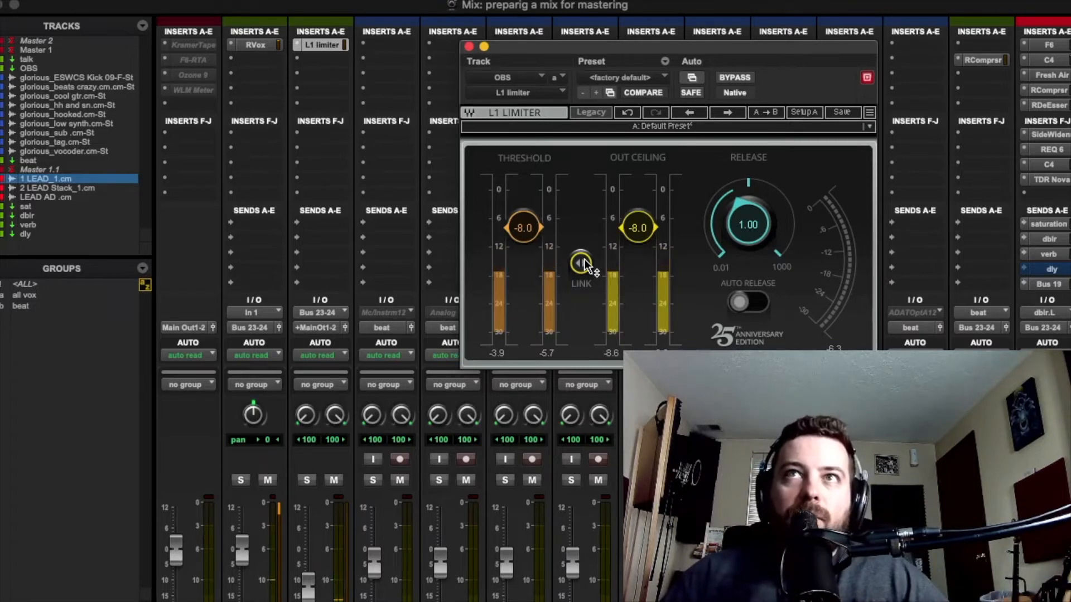
{"action": "left_click_drag", "start_coordinate": [583, 263], "coordinate": [583, 263]}
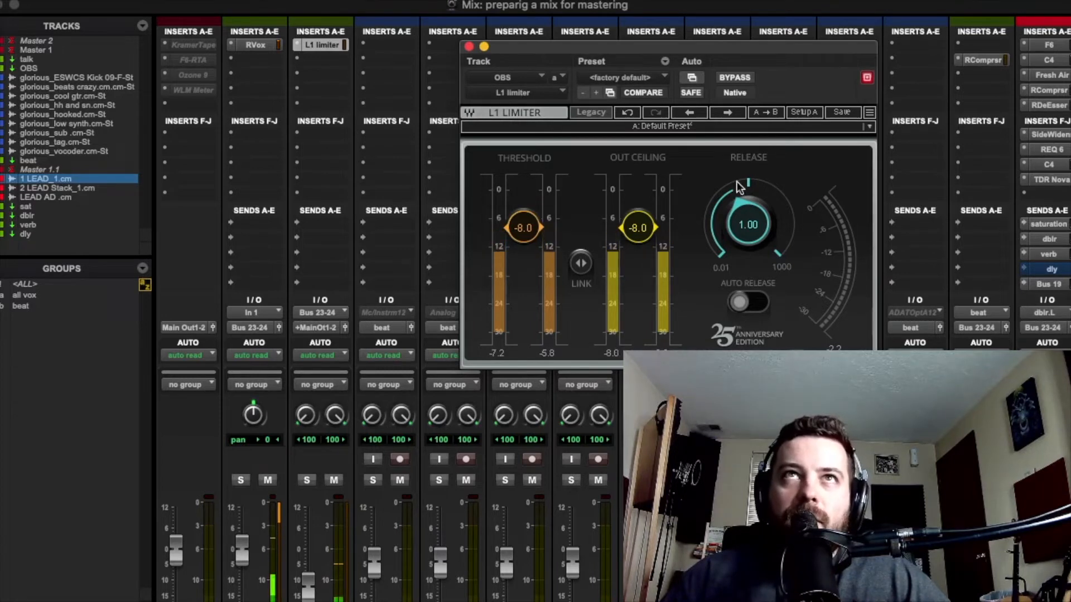
{"action": "left_click", "coordinate": [740, 79]}
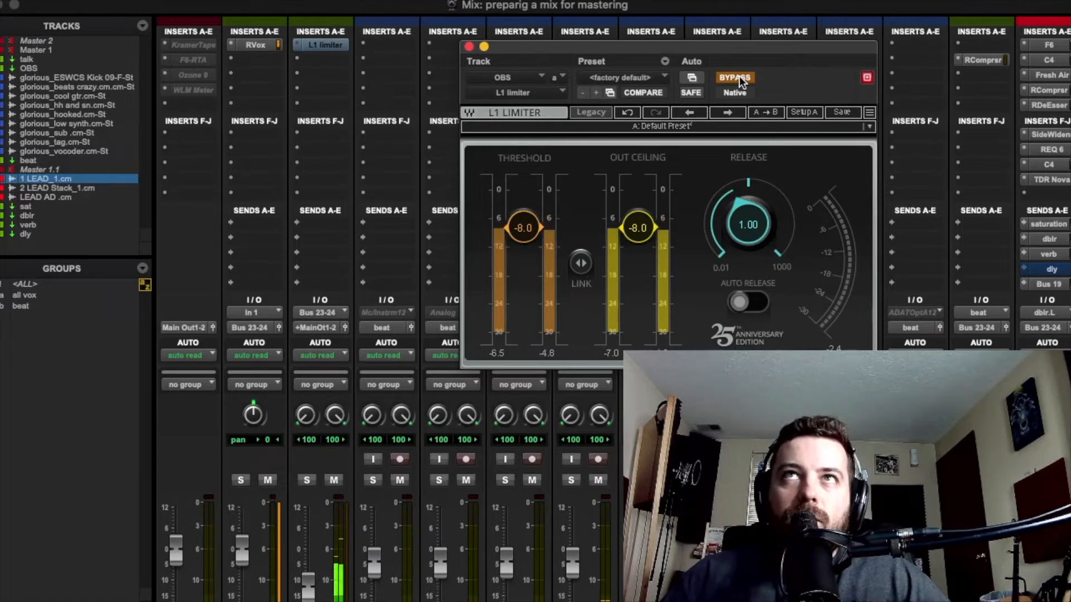
{"action": "left_click", "coordinate": [739, 78]}
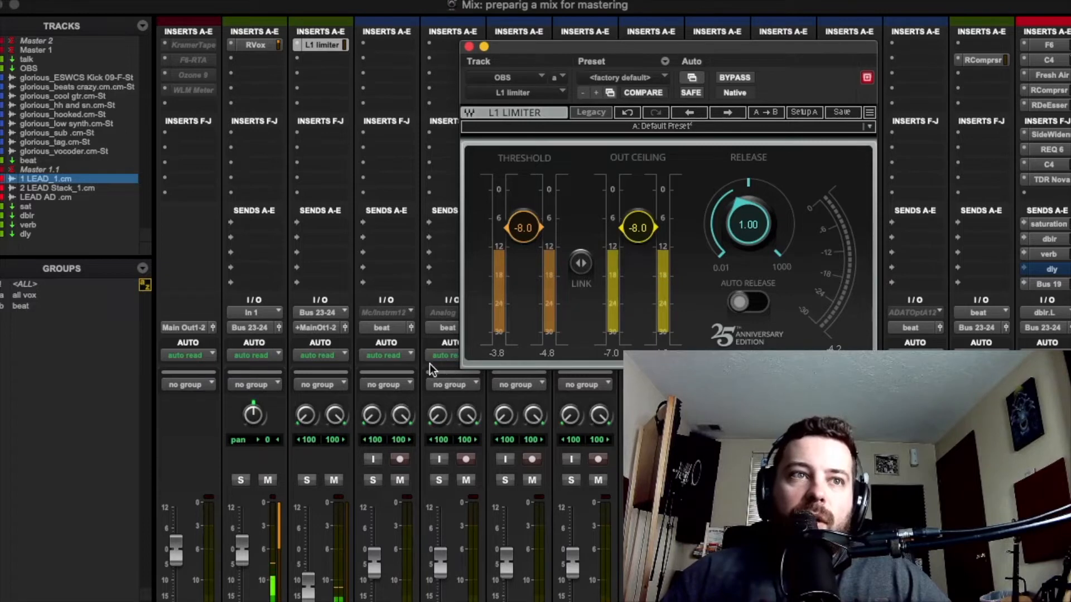
{"action": "scroll", "coordinate": [424, 365], "scroll_direction": "down", "scroll_amount": 3}
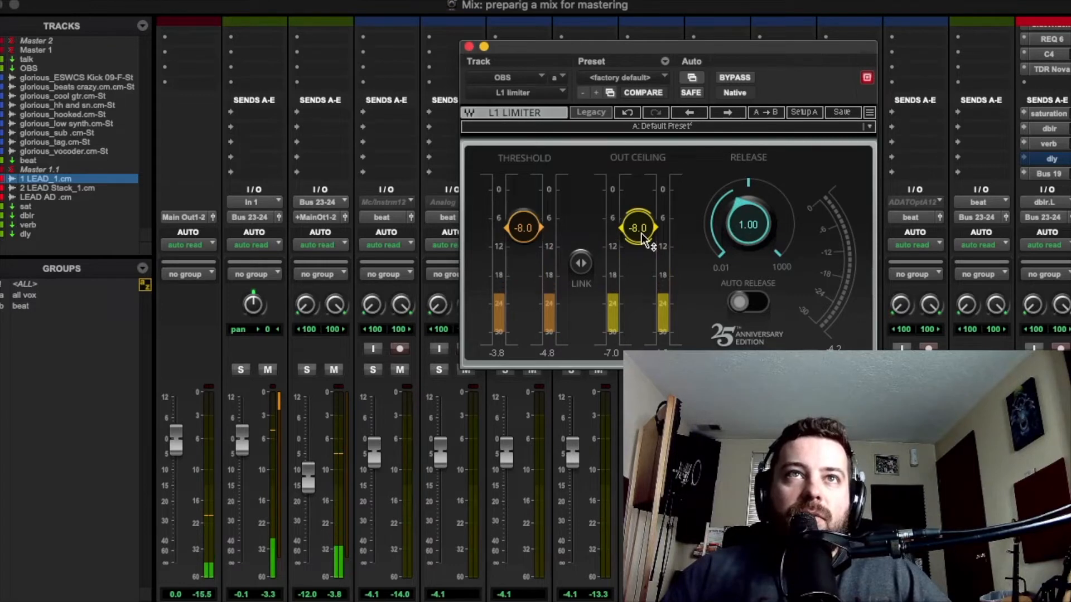
{"action": "left_click", "coordinate": [735, 77]}
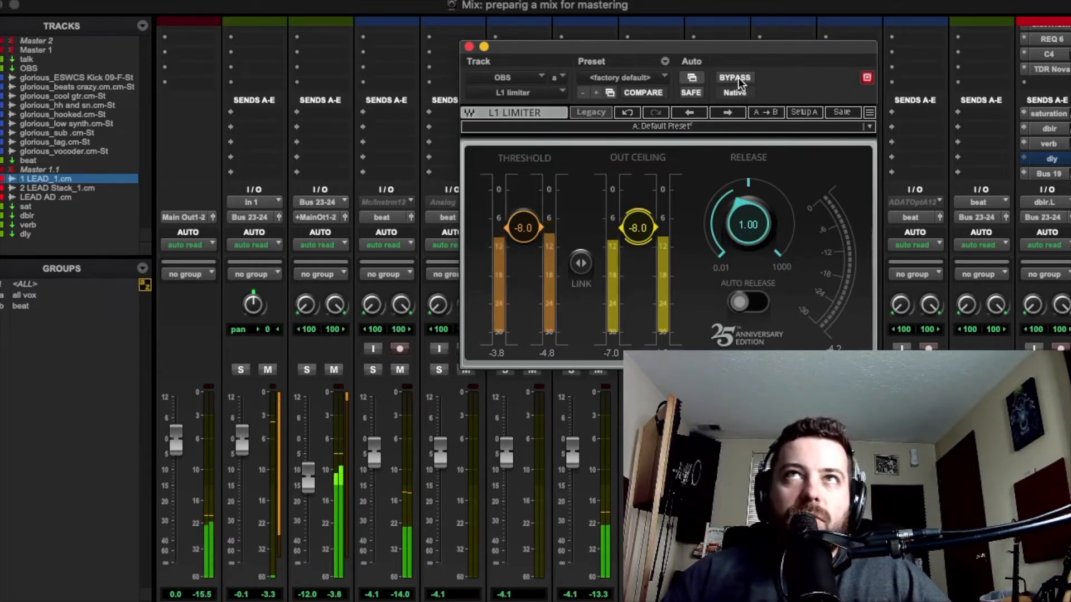
{"action": "left_click", "coordinate": [735, 78]}
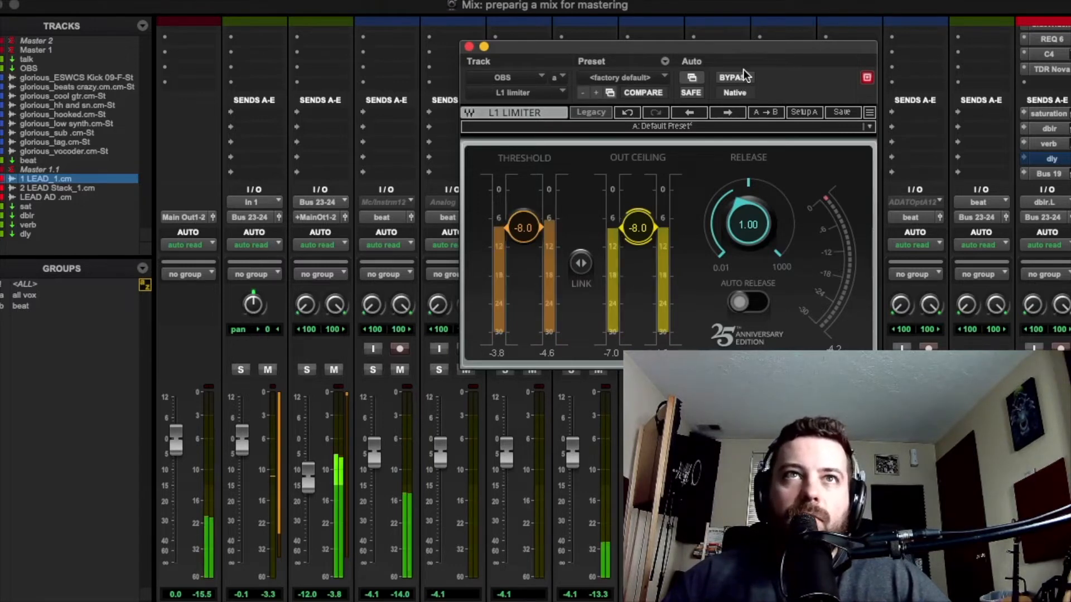
Step: Fine-tune the limiter's threshold and output ceiling during playback, setting both to -9.8
{"action": "left_click_drag", "start_coordinate": [534, 220], "coordinate": [534, 230]}
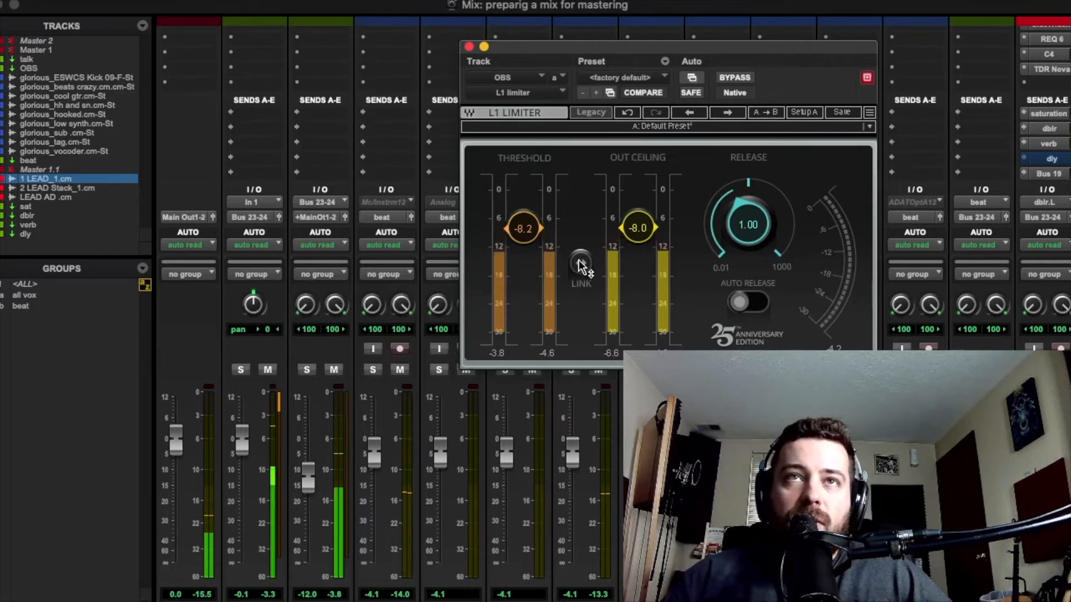
{"action": "left_click_drag", "start_coordinate": [580, 266], "coordinate": [580, 281]}
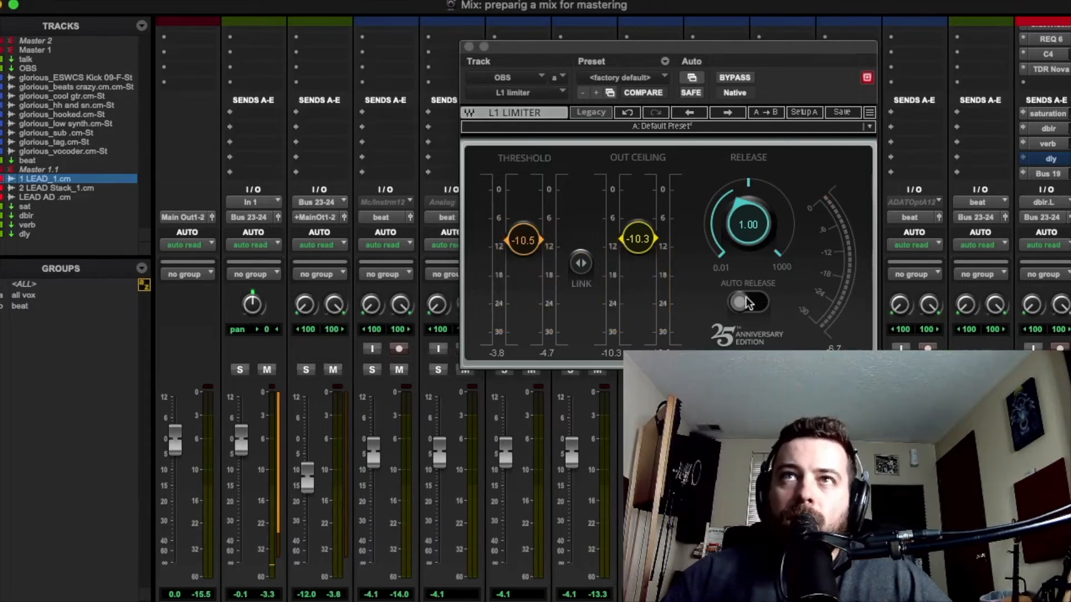
{"action": "key", "text": "space"}
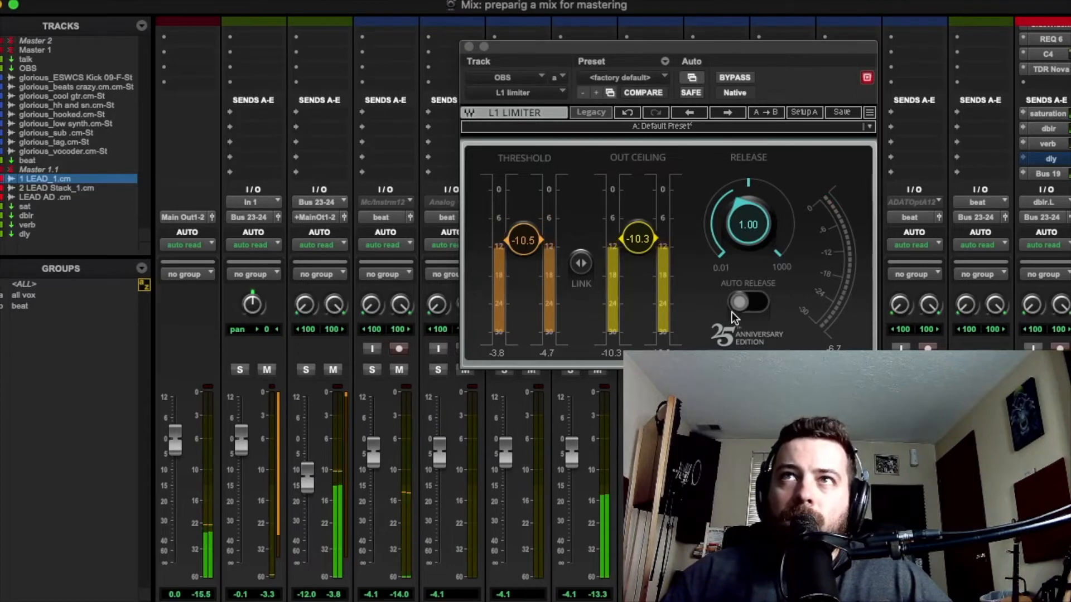
{"action": "left_click_drag", "start_coordinate": [583, 266], "coordinate": [642, 252]}
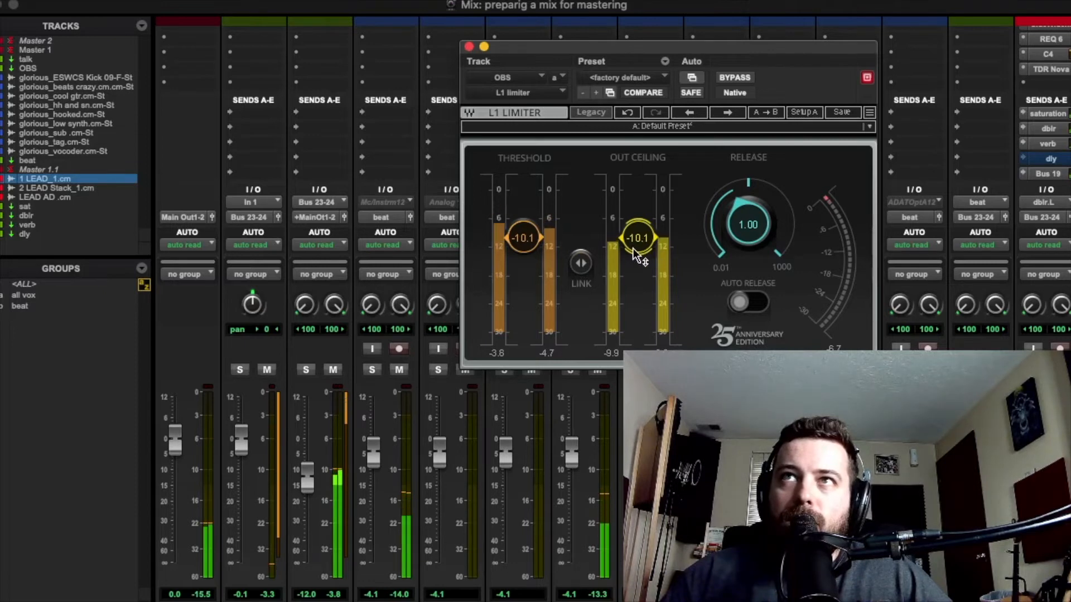
{"action": "left_click_drag", "start_coordinate": [580, 269], "coordinate": [580, 266]}
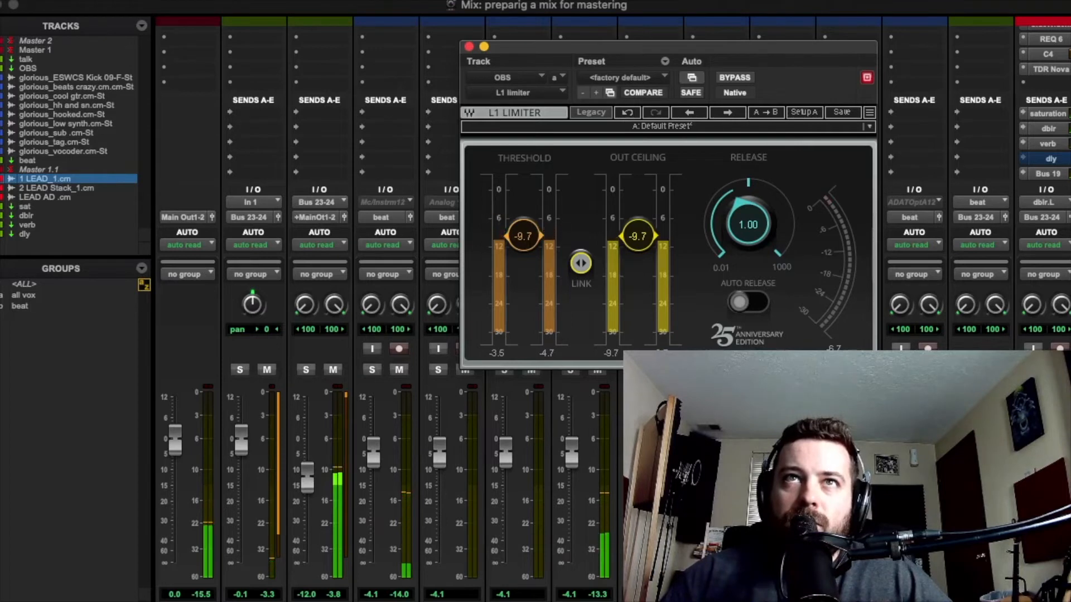
{"action": "left_click_drag", "start_coordinate": [580, 263], "coordinate": [580, 261]}
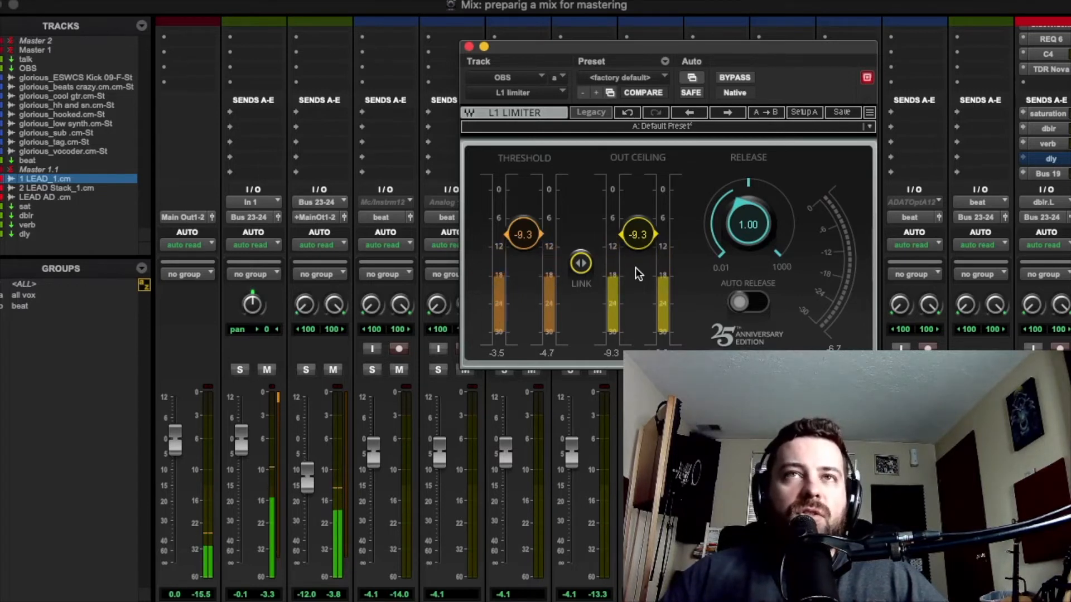
{"action": "left_click_drag", "start_coordinate": [587, 259], "coordinate": [587, 261]}
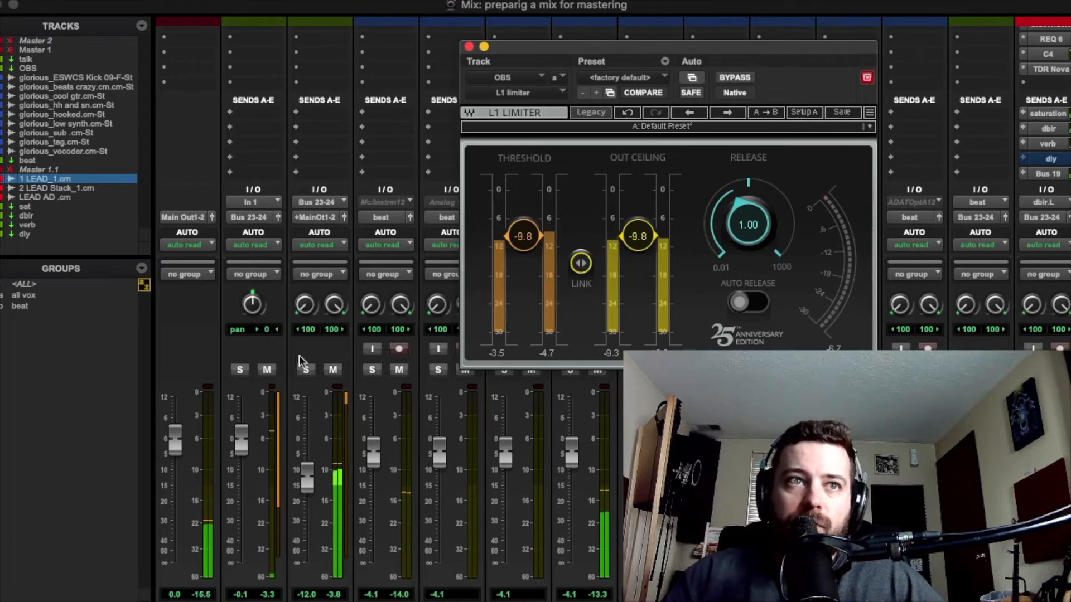
Step: Move the limiter window clear of the mixer channels and briefly solo, then mute, the ESWCS kick track to check its effect
{"action": "scroll", "coordinate": [299, 357], "scroll_direction": "down", "scroll_amount": 3}
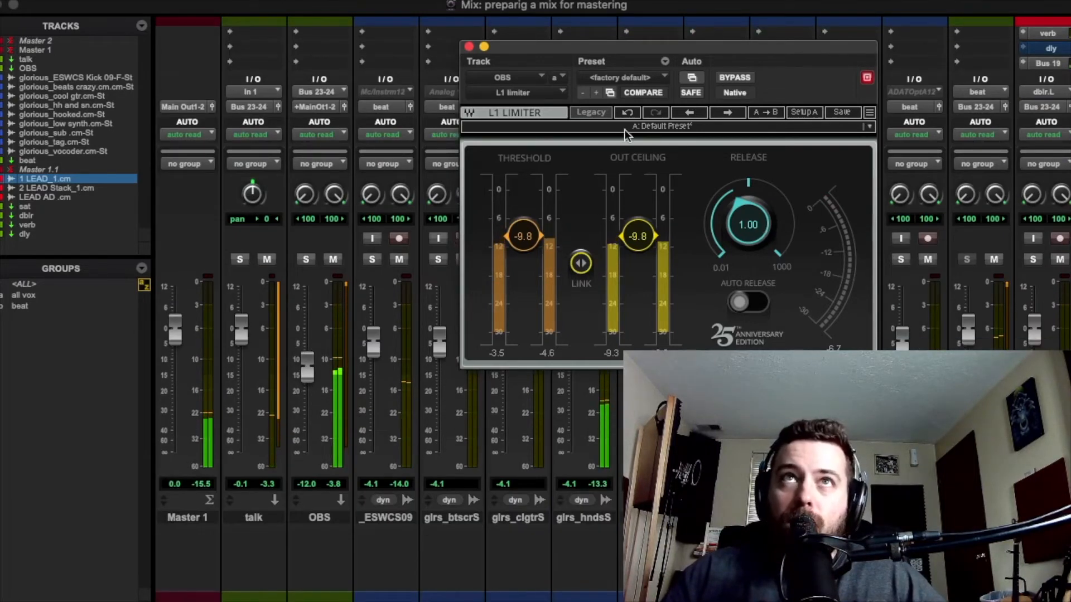
{"action": "left_click_drag", "start_coordinate": [510, 46], "coordinate": [869, 56]}
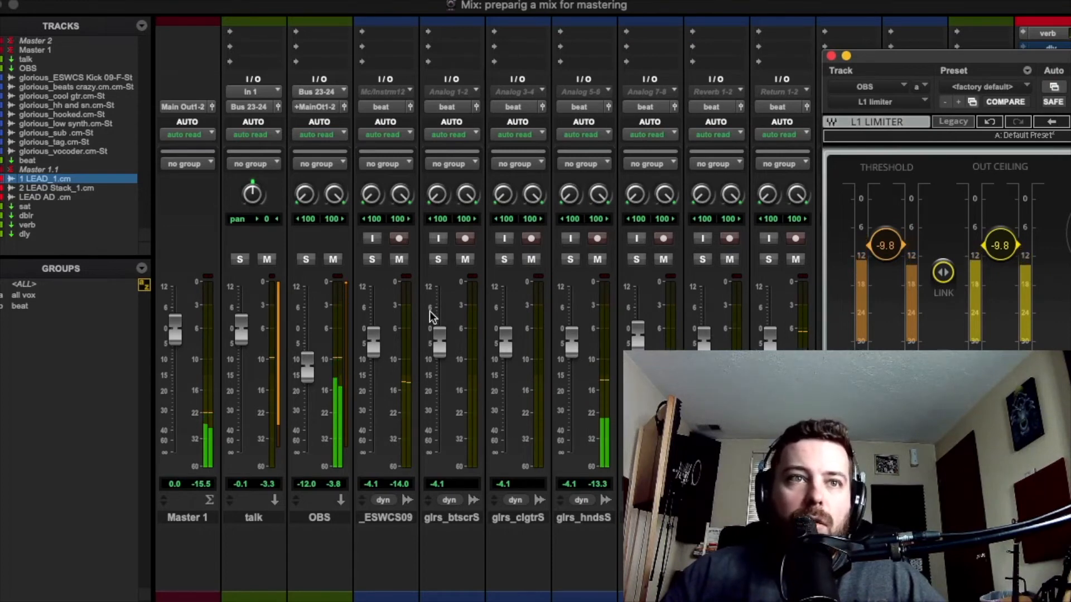
{"action": "left_click", "coordinate": [372, 260]}
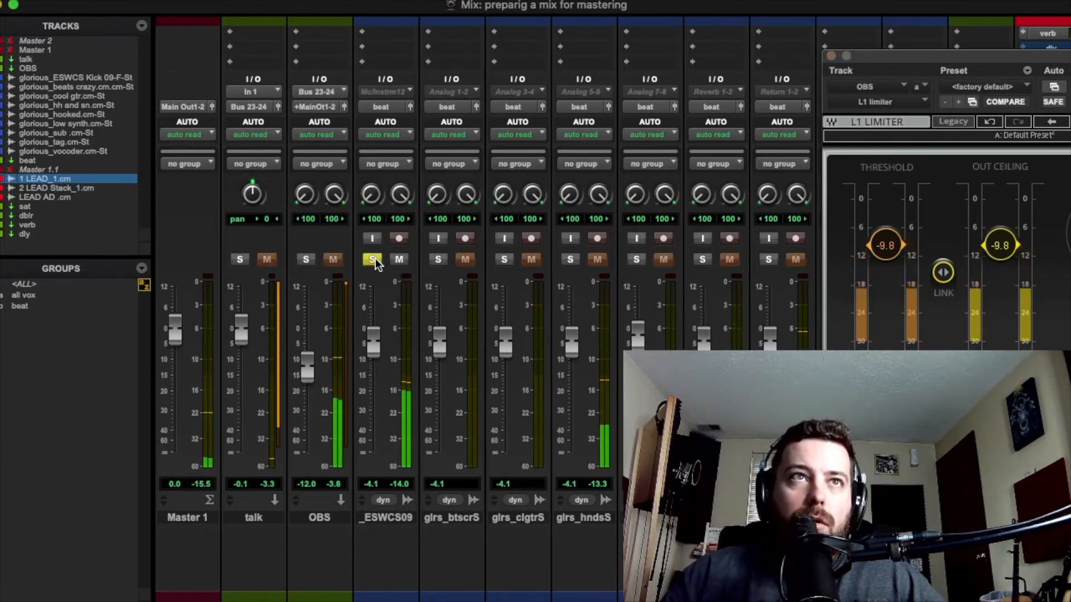
{"action": "left_click", "coordinate": [376, 261]}
{"action": "left_click", "coordinate": [402, 261]}
{"action": "left_click", "coordinate": [402, 262]}
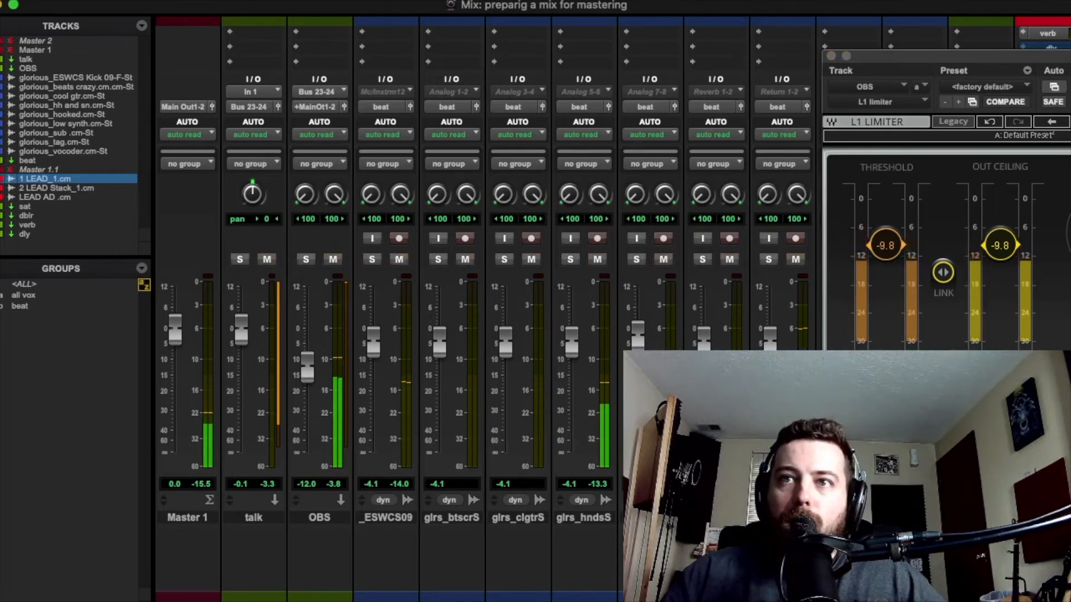
Step: Briefly mute and unmute the sub track to check its effect, and move the limiter window back over the mixer
{"action": "left_click", "coordinate": [796, 260]}
{"action": "left_click", "coordinate": [796, 260]}
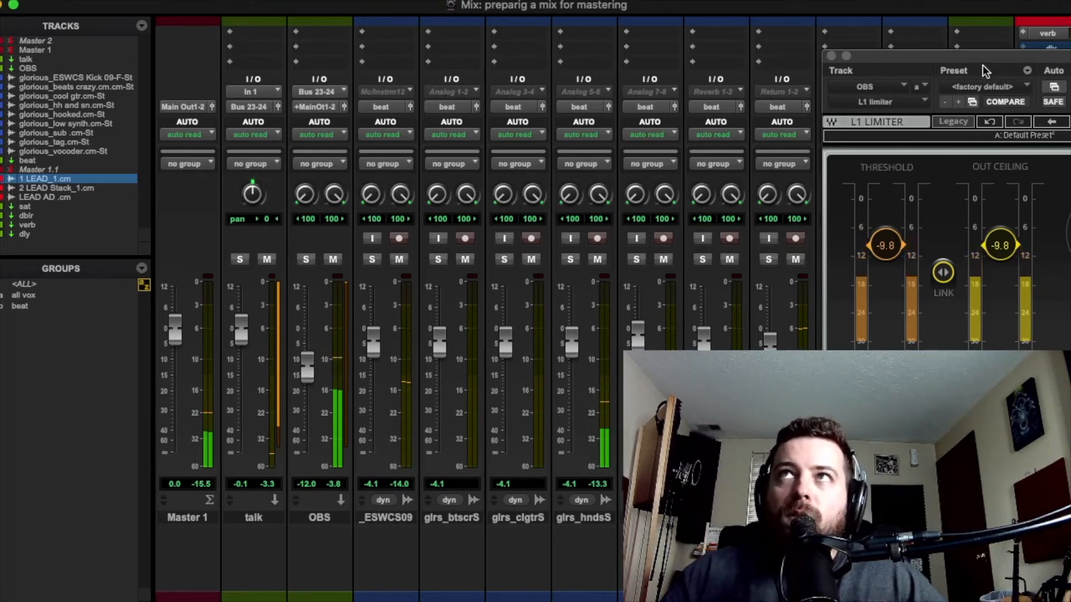
{"action": "left_click_drag", "start_coordinate": [986, 58], "coordinate": [501, 61]}
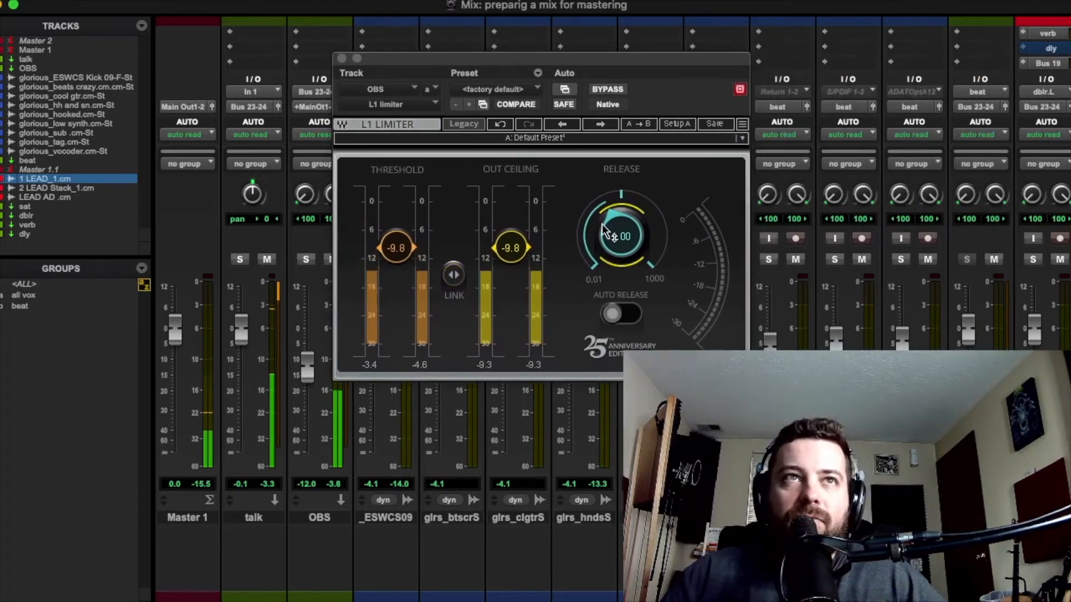
Step: Set the limiter's release to 0.99 and its linked threshold and output ceiling to -10.2
{"action": "left_click_drag", "start_coordinate": [602, 225], "coordinate": [601, 226]}
{"action": "left_click_drag", "start_coordinate": [459, 273], "coordinate": [458, 279]}
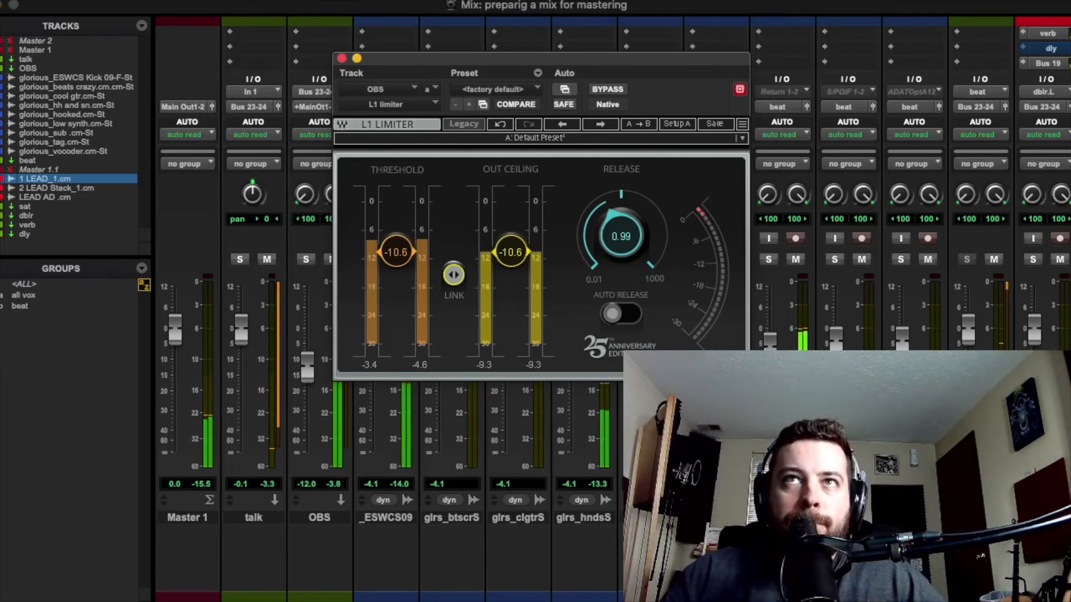
{"action": "left_click_drag", "start_coordinate": [459, 278], "coordinate": [458, 276]}
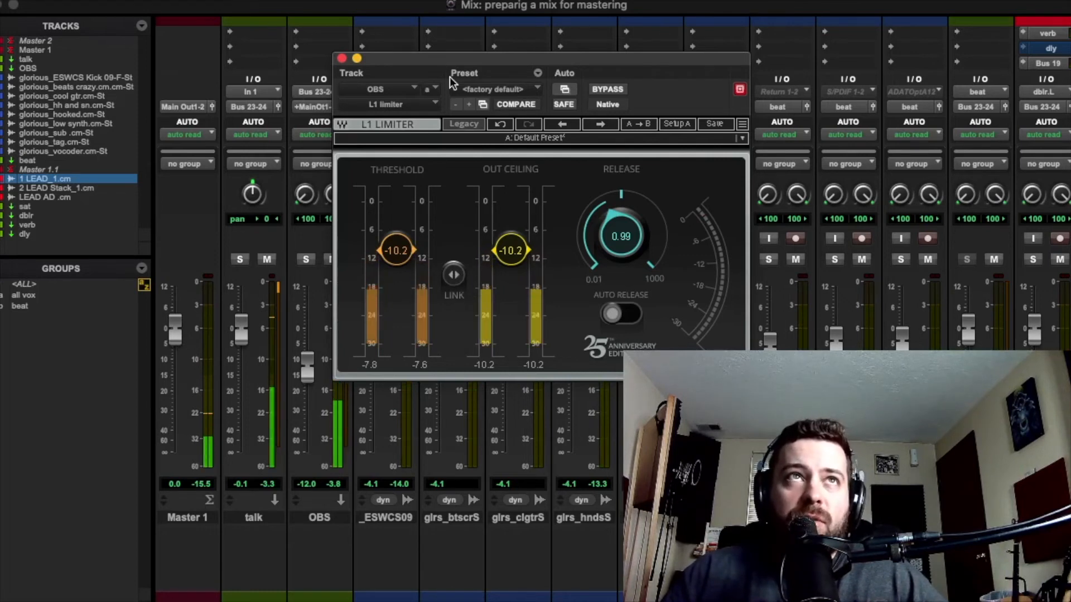
Step: Close the limiter window and make the L1 limiter insert on the OBS track inactive
{"action": "left_click", "coordinate": [341, 58]}
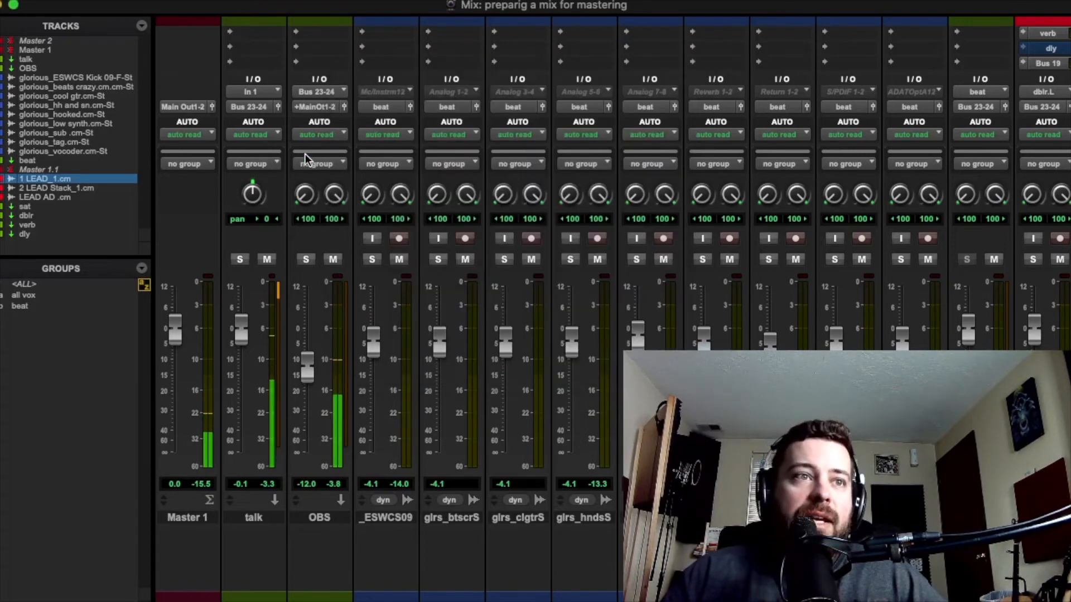
{"action": "scroll", "coordinate": [295, 152], "scroll_direction": "up", "scroll_amount": 5}
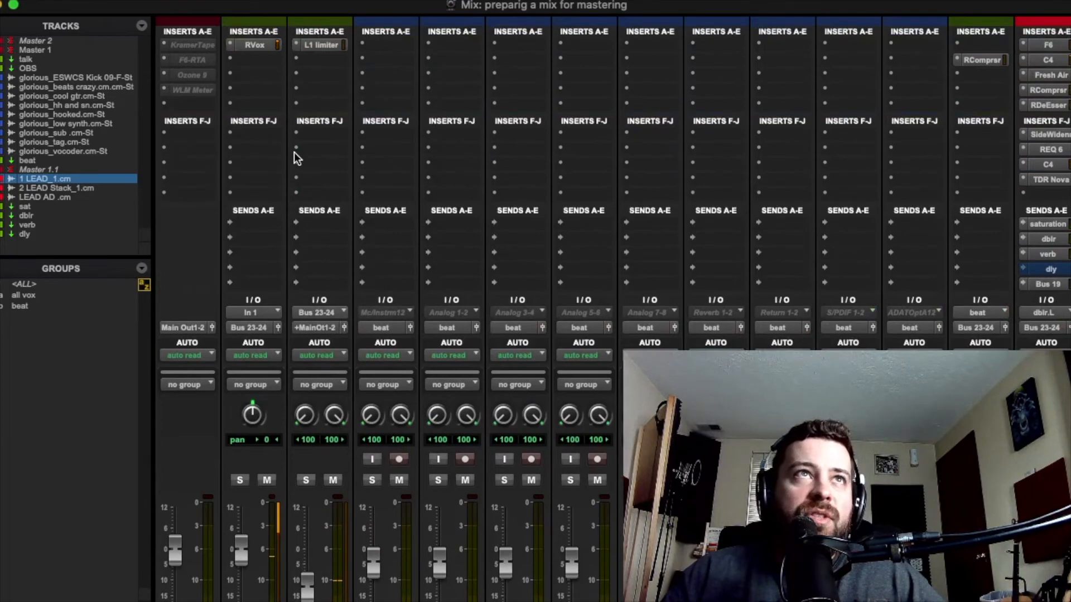
{"action": "left_click", "coordinate": [320, 46], "text": "ctrl+super"}
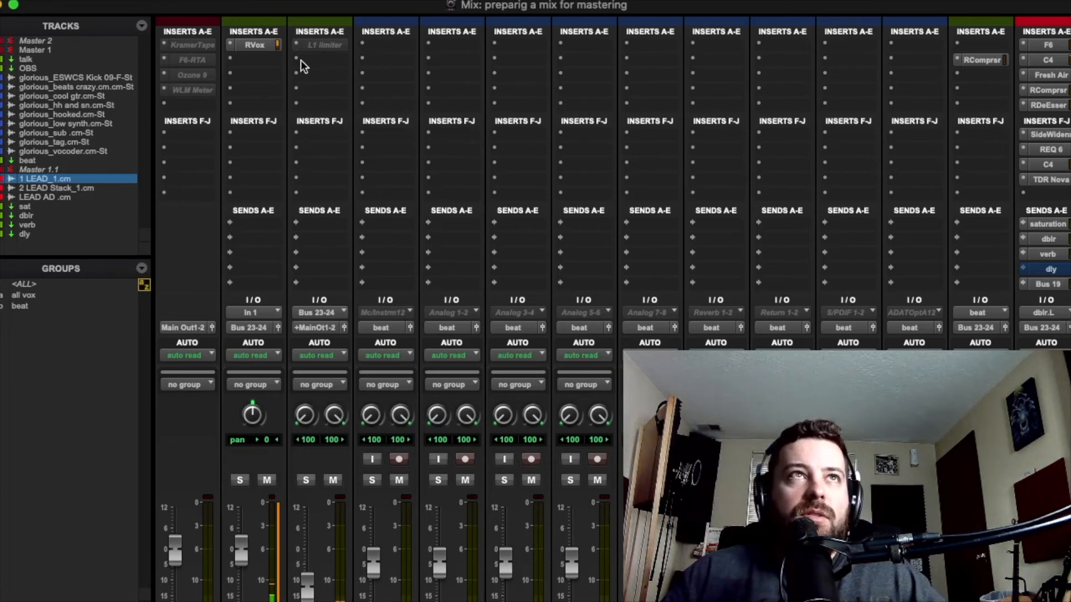
Step: Insert a stereo Kramer Tape plug-in below the limiter on the OBS track, make it inactive and close its window
{"action": "left_click", "coordinate": [317, 58]}
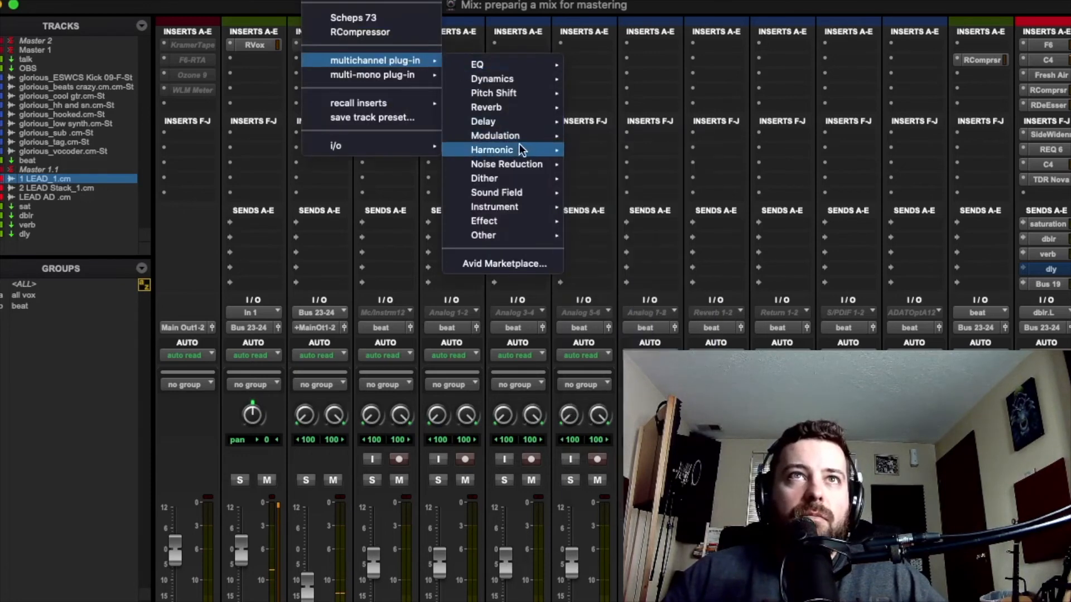
{"action": "mouse_move", "coordinate": [521, 148]}
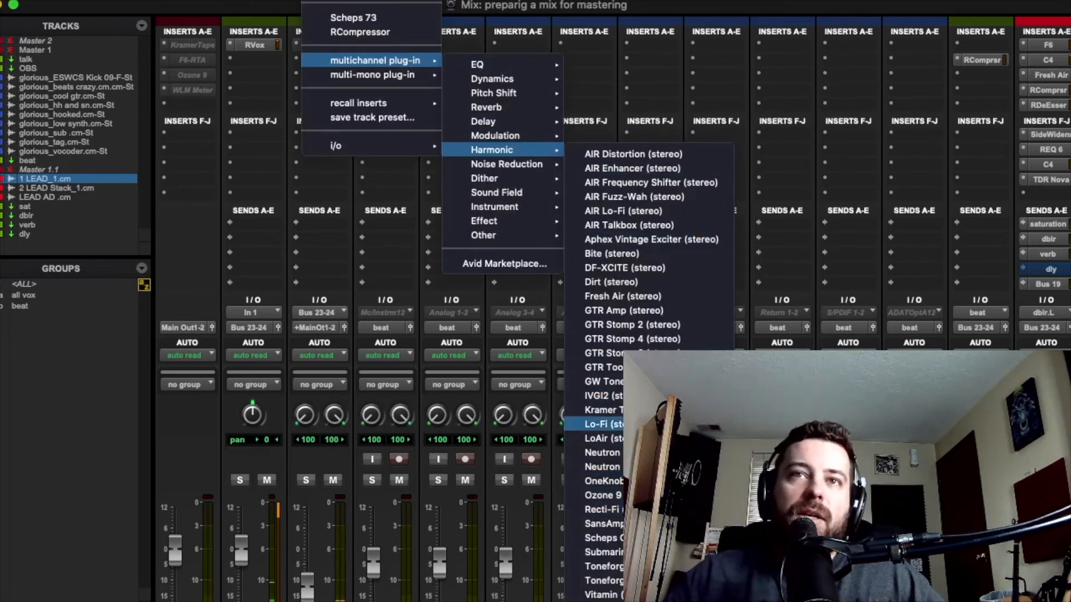
{"action": "left_click", "coordinate": [623, 394]}
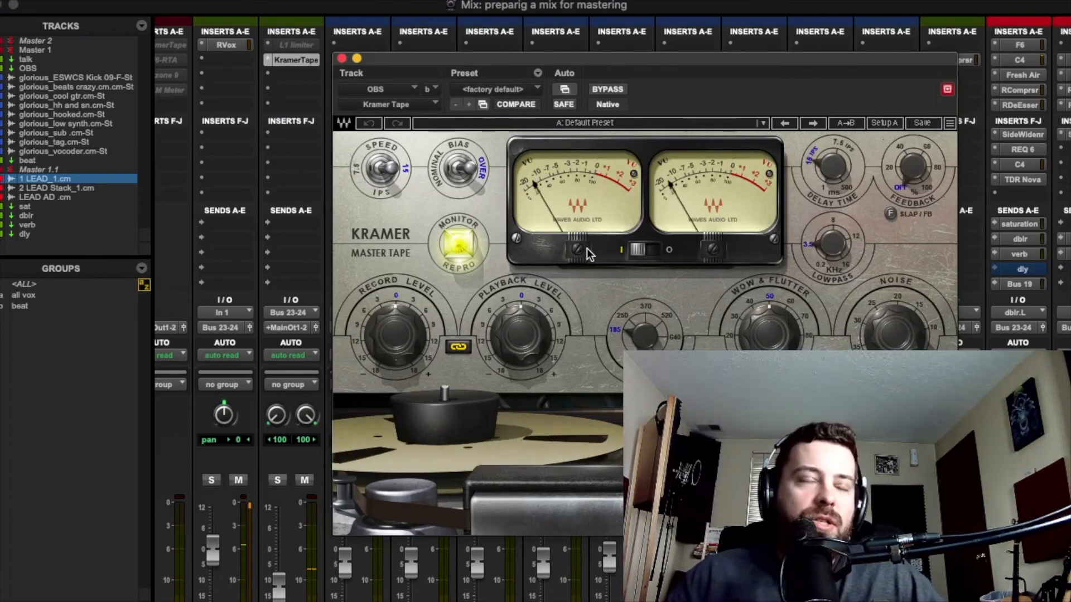
{"action": "left_click", "coordinate": [299, 61], "text": "ctrl+super"}
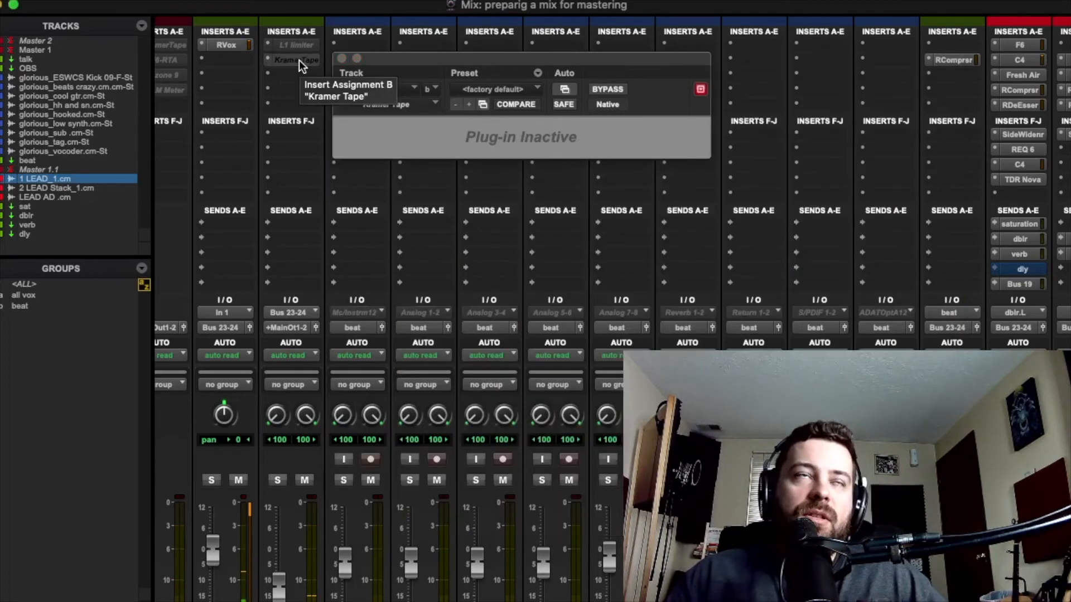
{"action": "left_click", "coordinate": [343, 60]}
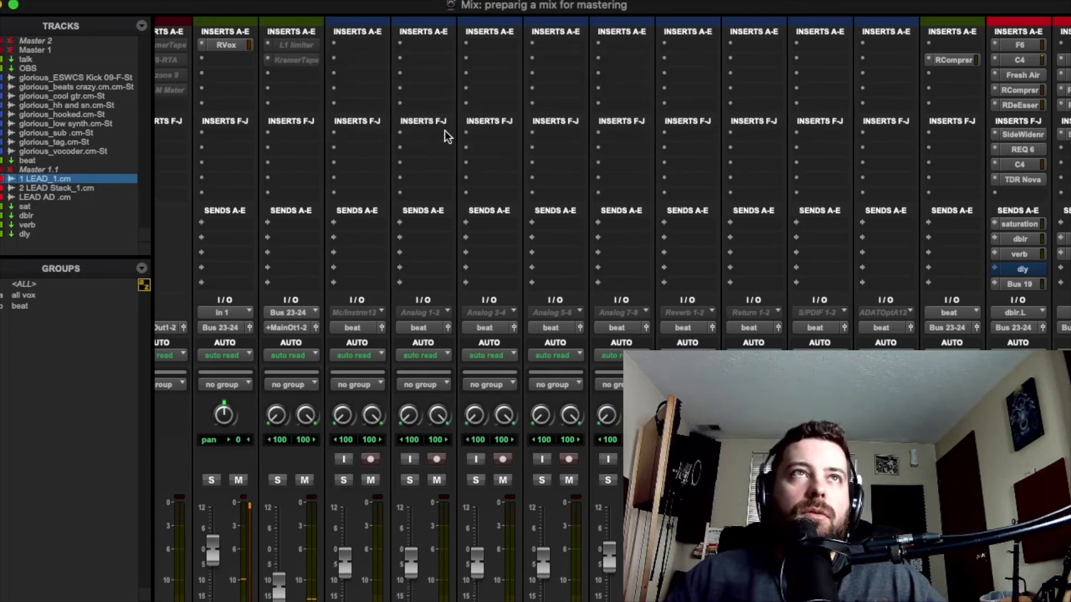
Step: Switch to the Edit window and select the song's full length on the ESWCS kick track, from 1|1|000 to 114|3|425
{"action": "scroll", "coordinate": [490, 286], "scroll_direction": "down", "scroll_amount": 5}
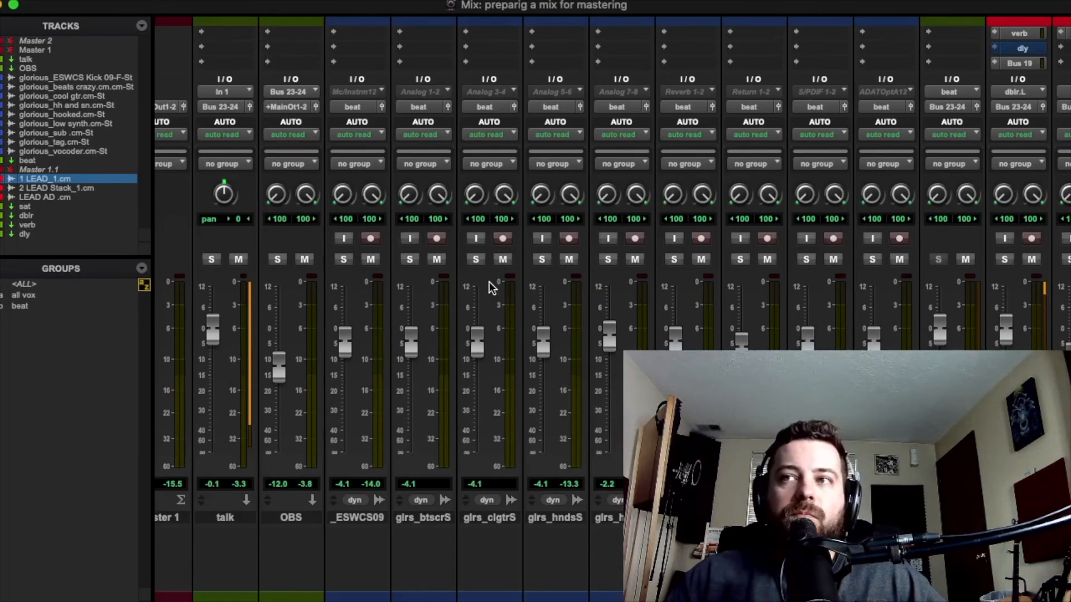
{"action": "scroll", "coordinate": [218, 106], "scroll_direction": "right", "scroll_amount": 2}
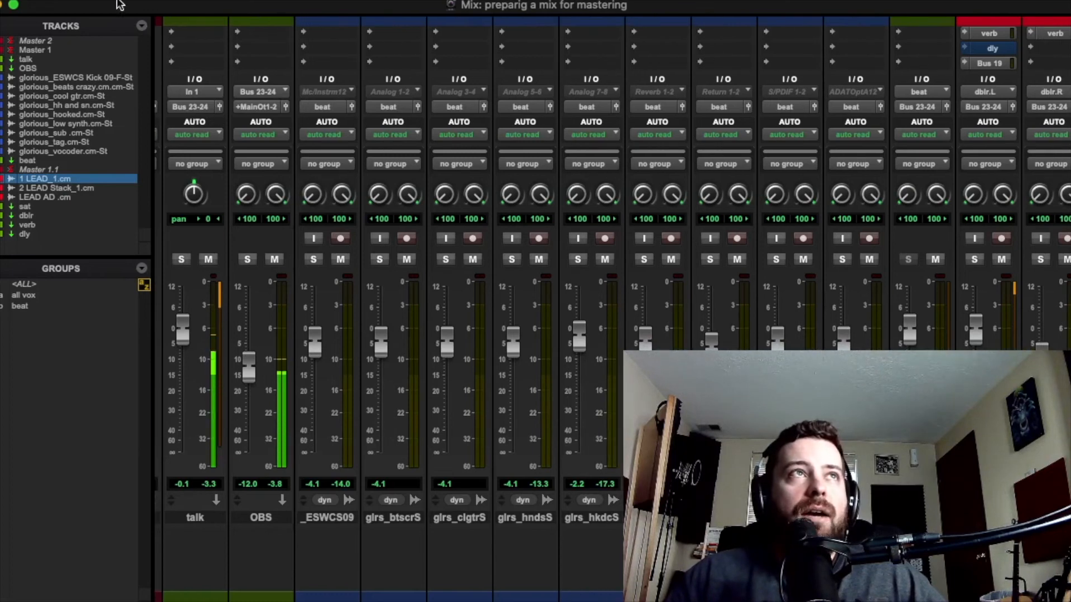
{"action": "key", "text": "super+equal"}
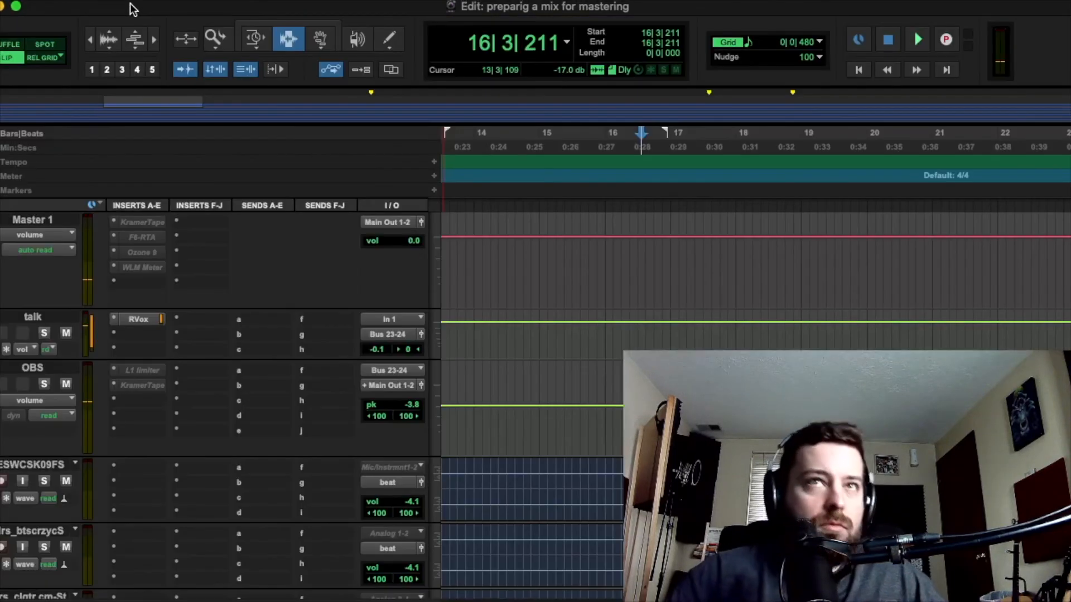
{"action": "key", "text": "r"}
{"action": "key", "text": "r"}
{"action": "key", "text": "r"}
{"action": "key", "text": "r"}
{"action": "key", "text": "r"}
{"action": "left_click_drag", "start_coordinate": [685, 483], "coordinate": [444, 483]}
{"action": "left_click", "coordinate": [436, 484]}
{"action": "left_click", "coordinate": [689, 484]}
{"action": "left_click_drag", "start_coordinate": [674, 483], "coordinate": [370, 481]}
Step: Set up a WAV mix bounce at 24 Bit and 44.1 kHz without an MP3, cancel it and clear the timeline selection
{"action": "left_click", "coordinate": [92, 1]}
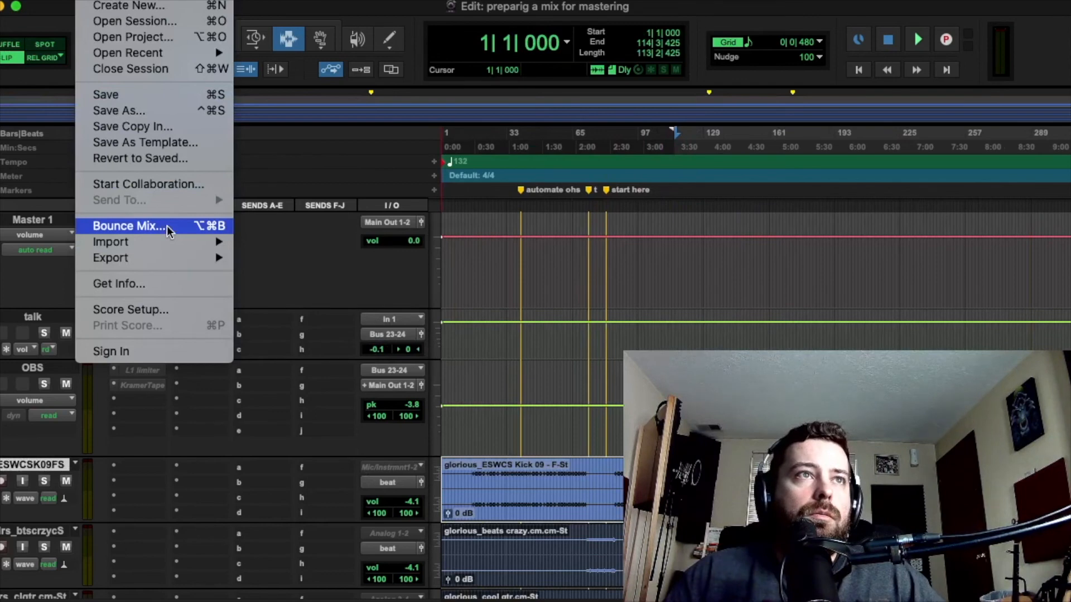
{"action": "left_click", "coordinate": [128, 226]}
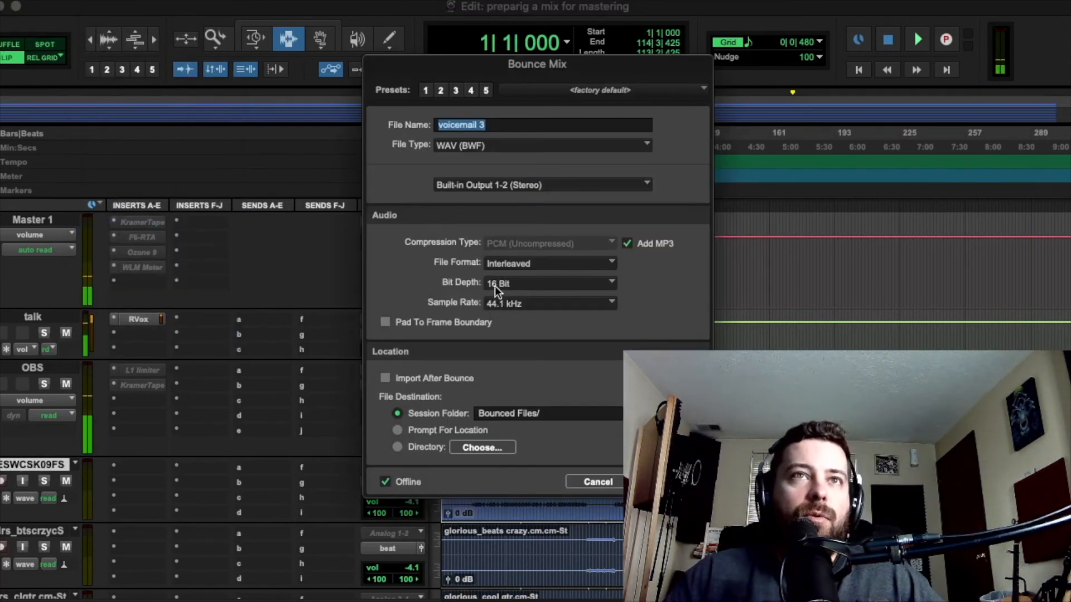
{"action": "left_click", "coordinate": [501, 283]}
{"action": "left_click", "coordinate": [519, 303]}
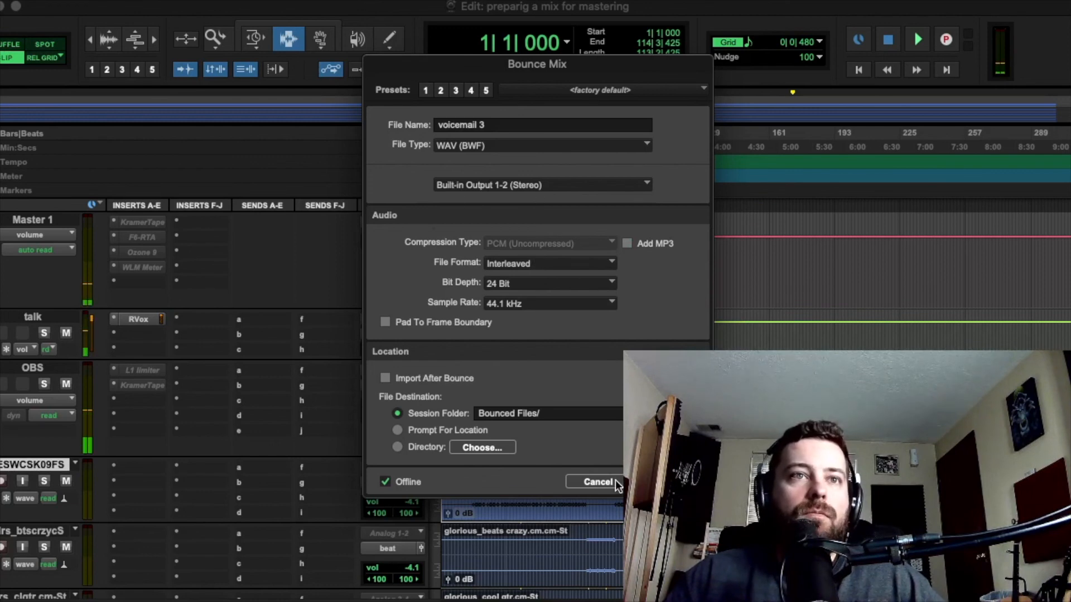
{"action": "left_click", "coordinate": [597, 482]}
{"action": "left_click", "coordinate": [514, 451]}
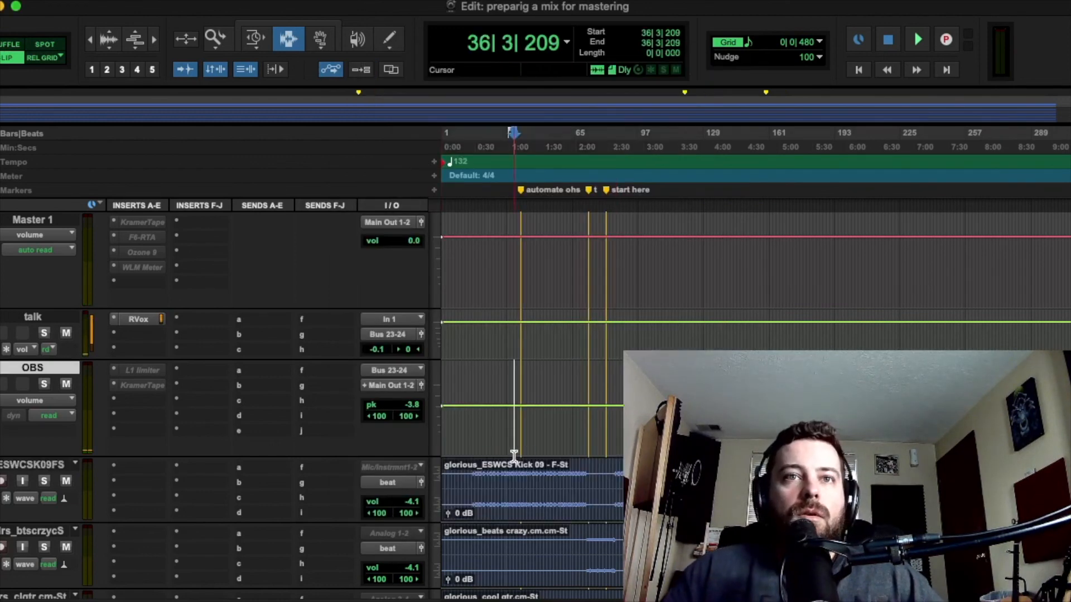